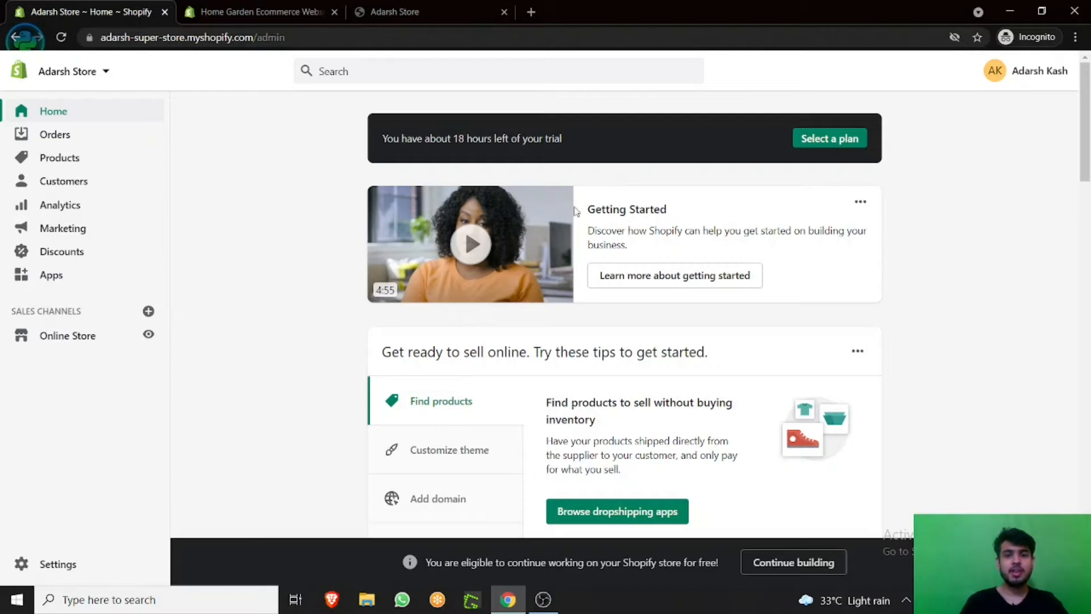
Start a new blog post in the online store's blog posts section.
scroll(335, 166, down, 3)
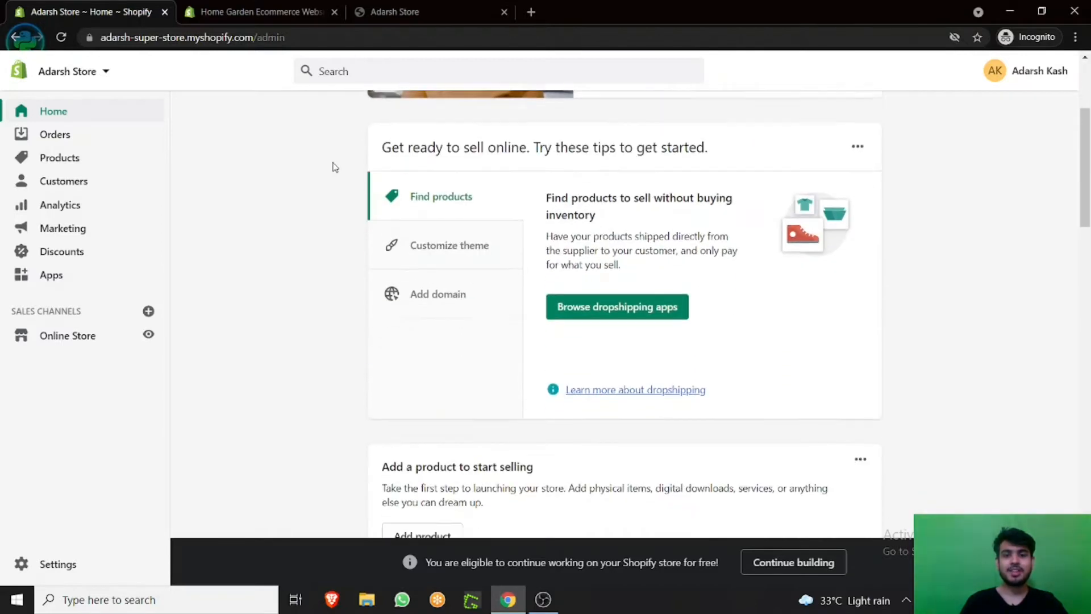
scroll(330, 166, up, 3)
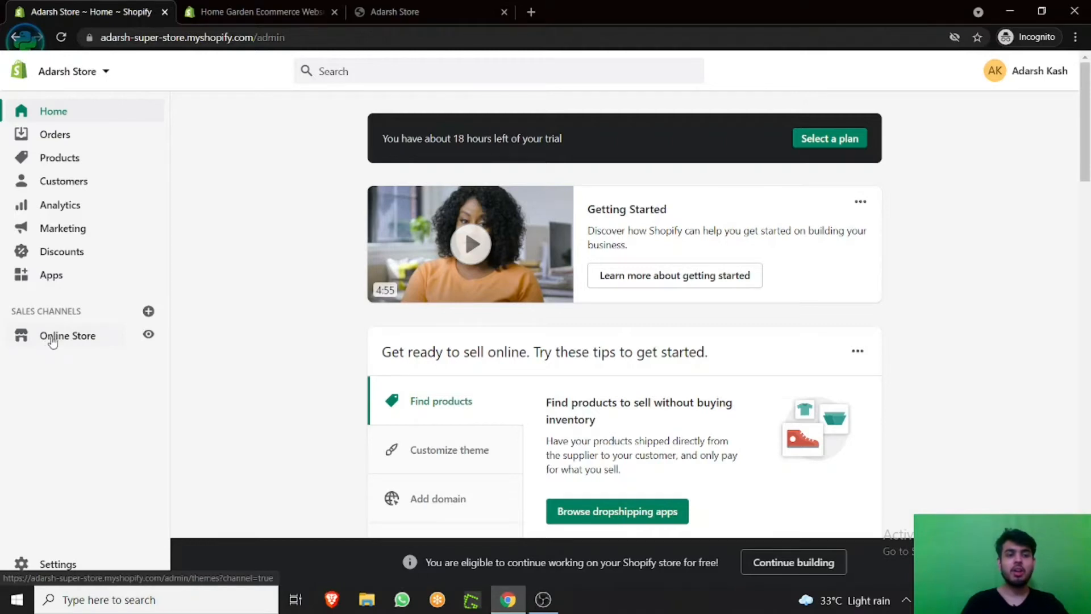
click(57, 338)
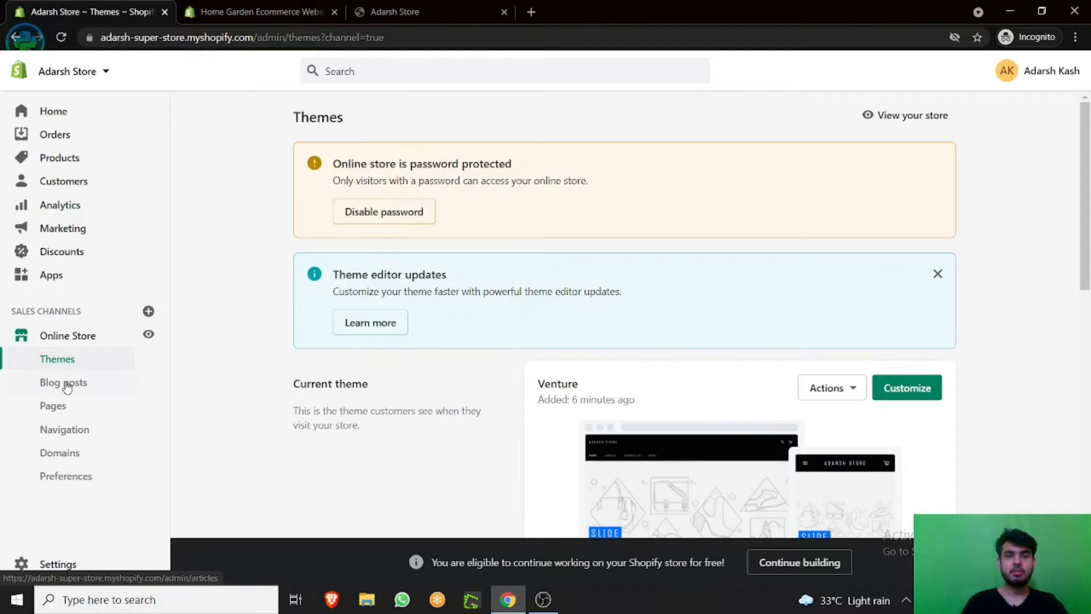
click(67, 386)
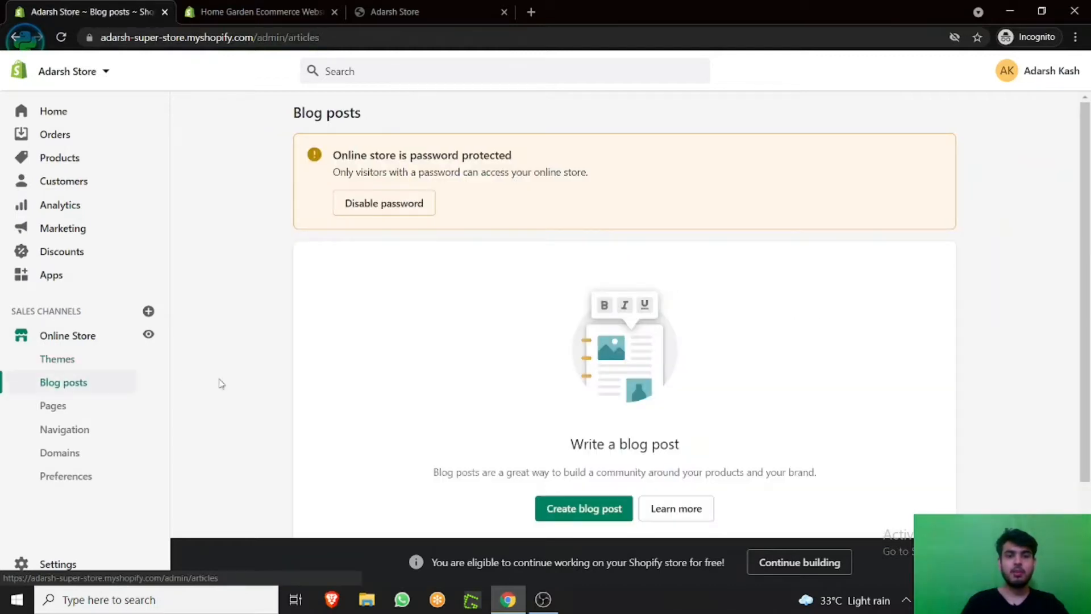
scroll(392, 317, down, 1)
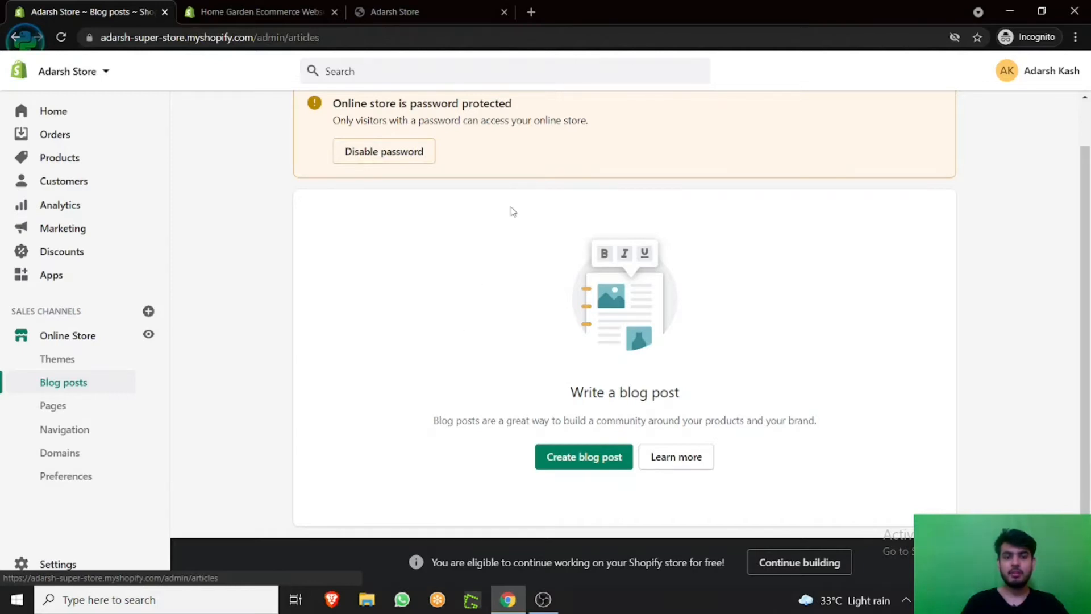
click(574, 458)
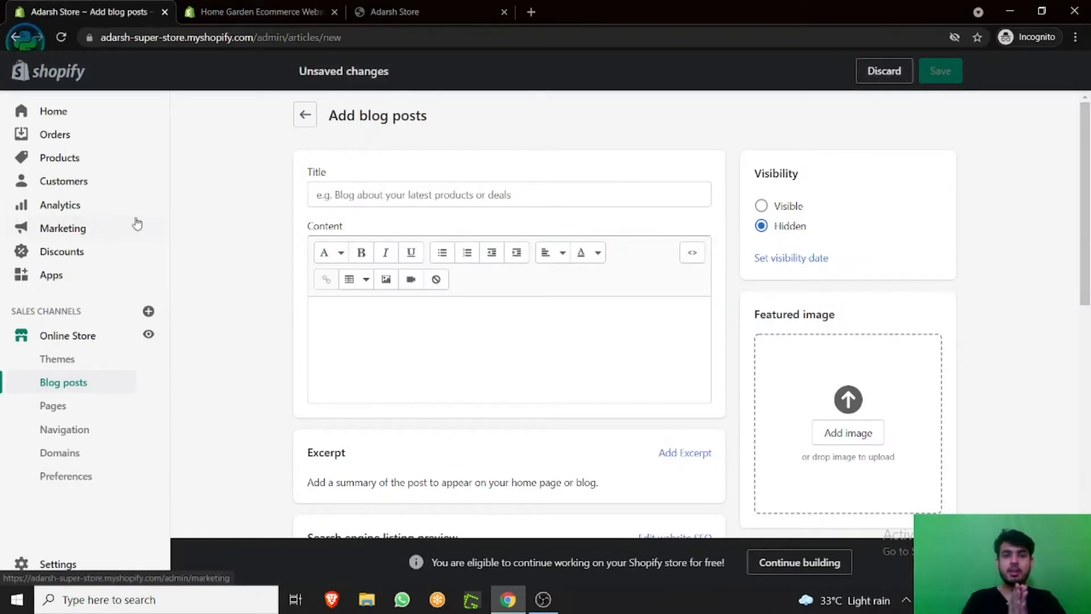
Look over the new blog post's title and content fields and the content editor's text style choices.
click(551, 196)
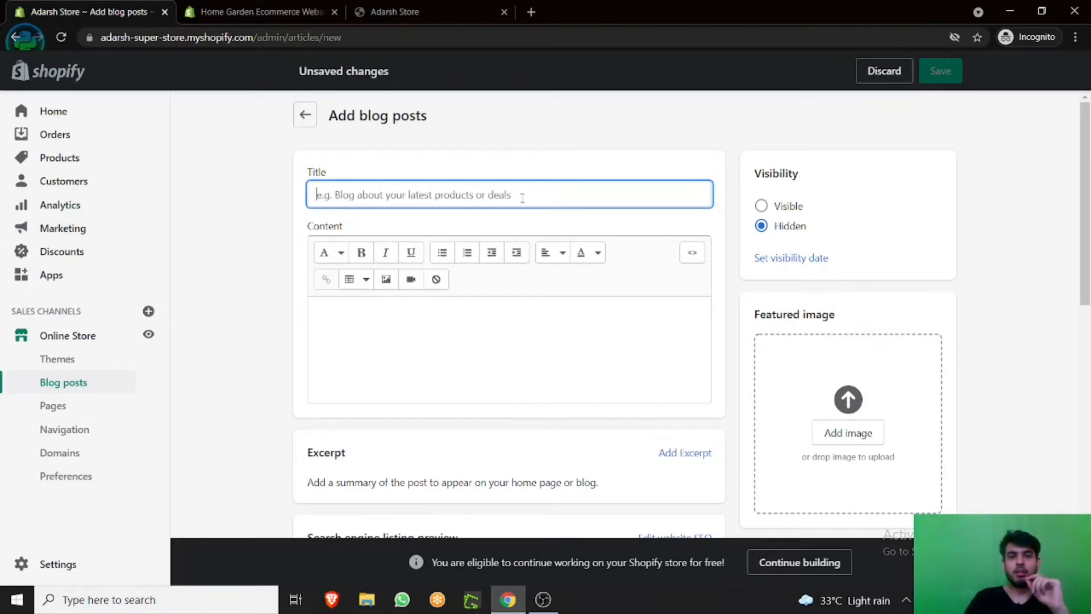
scroll(455, 132, down, 3)
click(392, 191)
scroll(392, 193, up, 3)
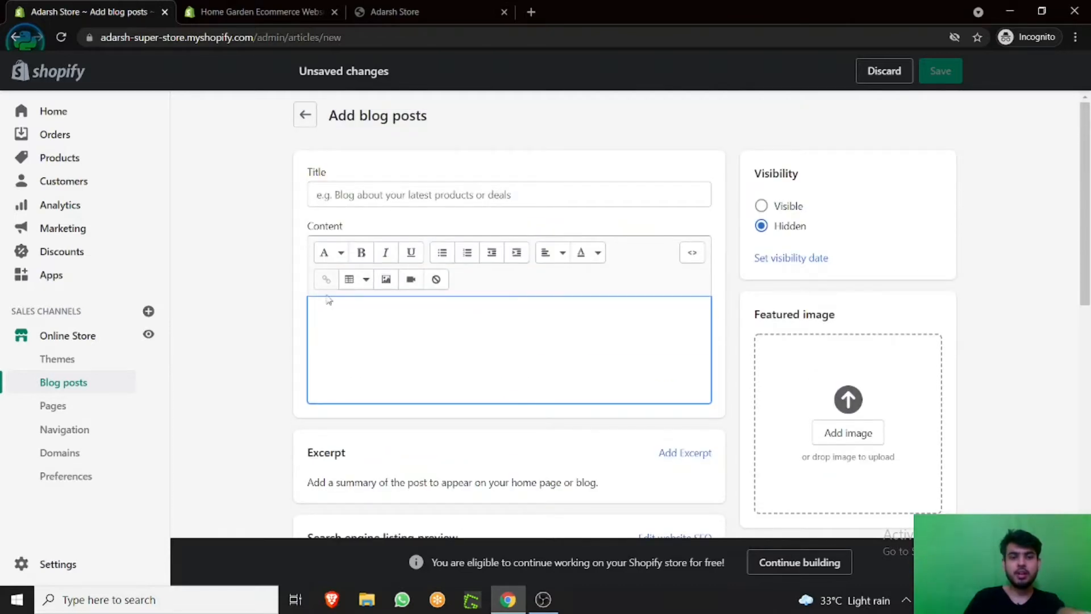
click(340, 257)
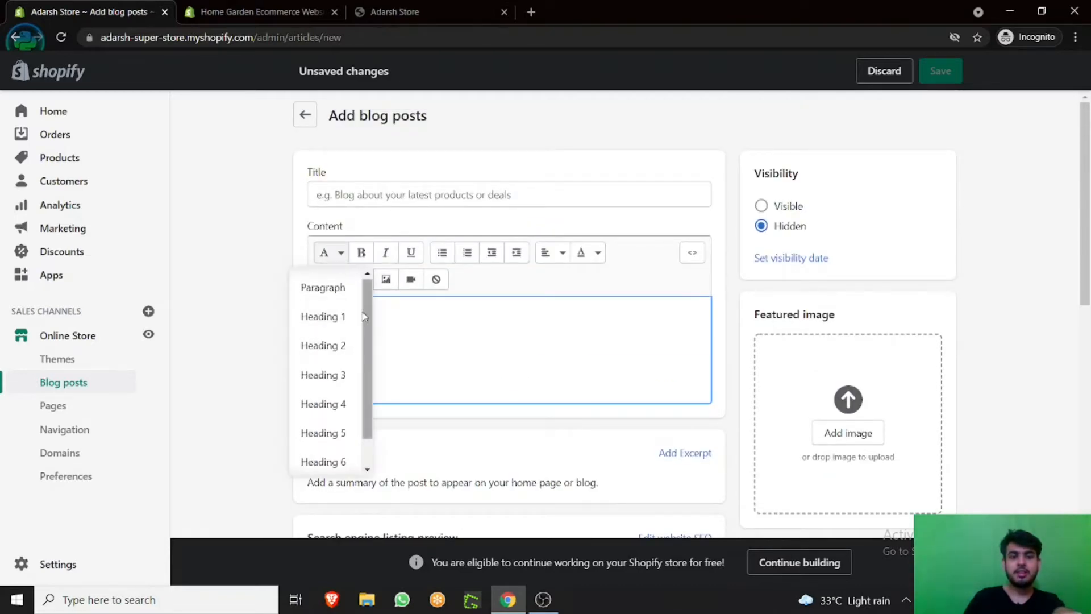
scroll(362, 353, down, 1)
click(567, 279)
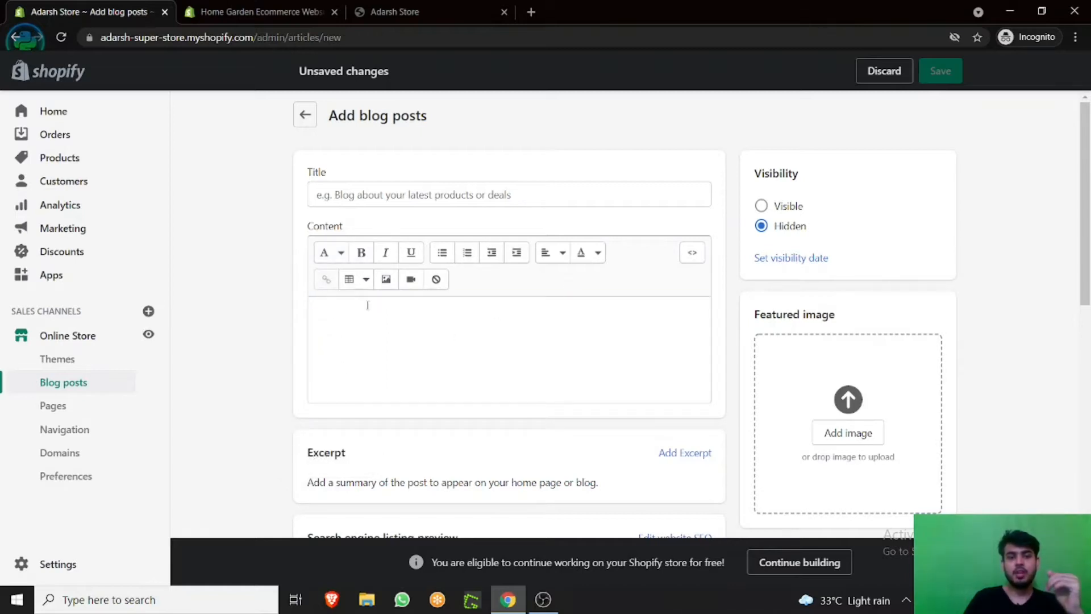
Add the sample line "aaaaa" to the post content as Heading 1 and change its style to Heading 2.
click(336, 257)
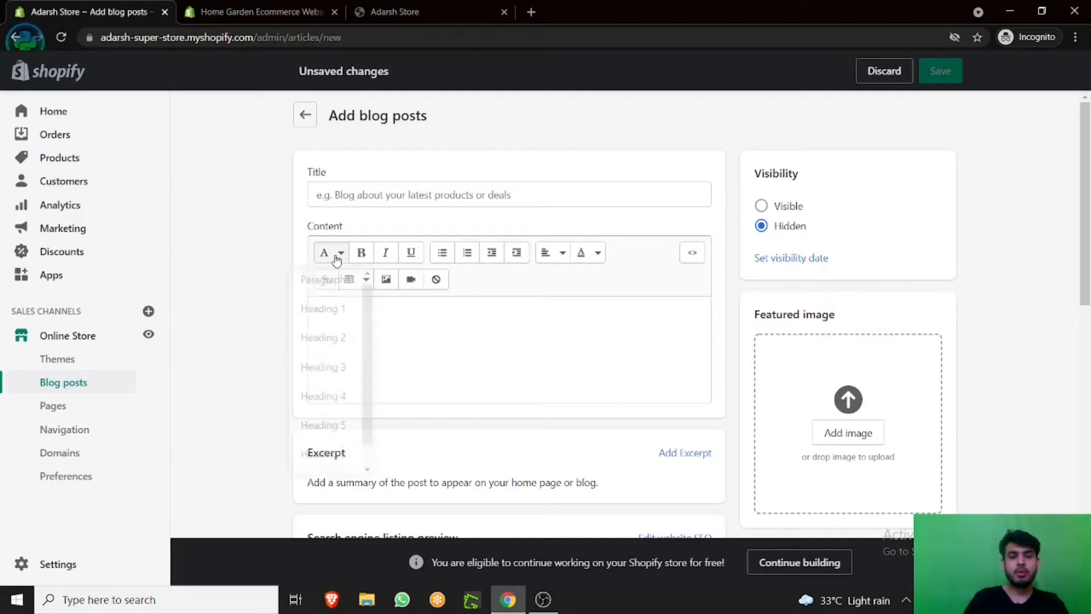
click(322, 324)
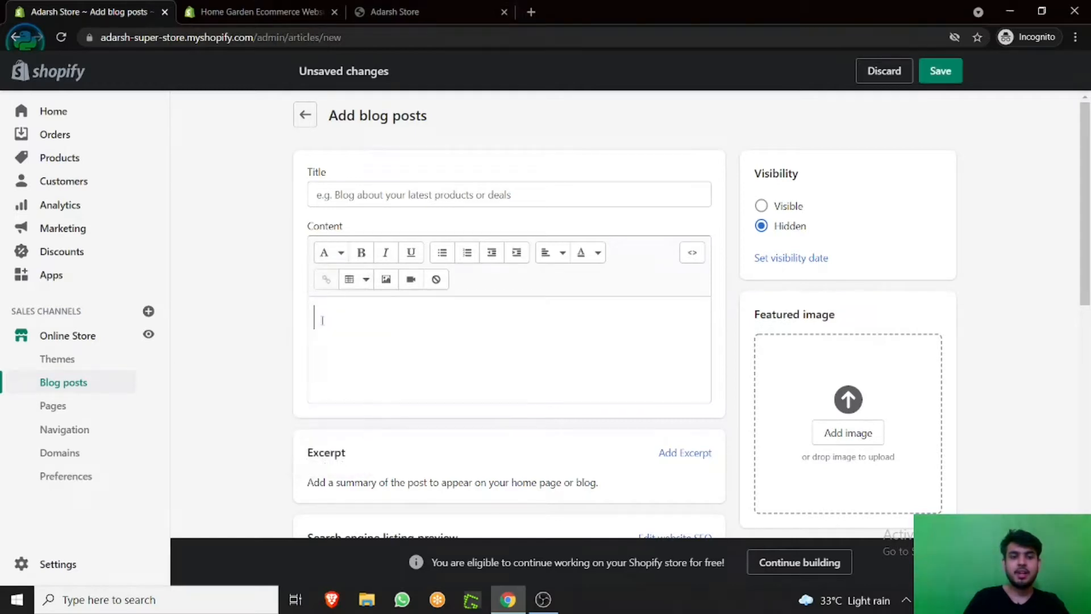
text(aaaaa)
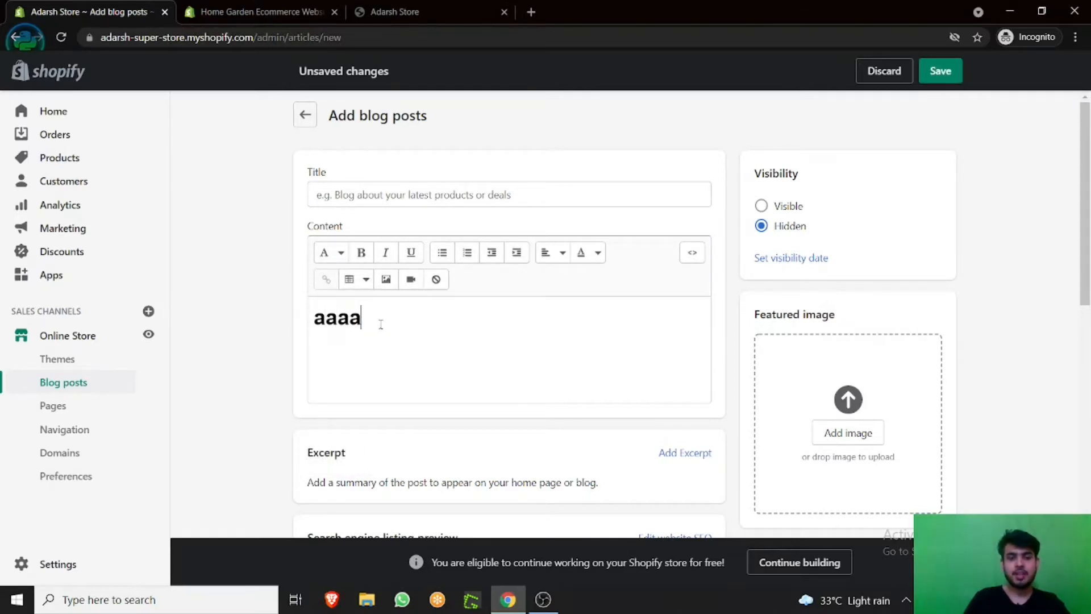
click(323, 254)
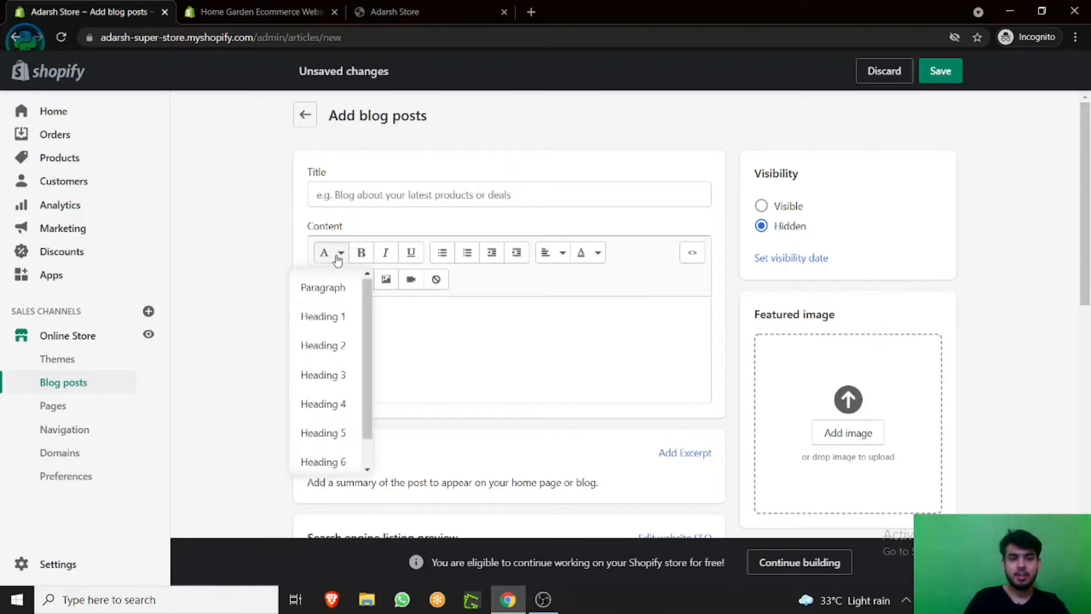
click(328, 346)
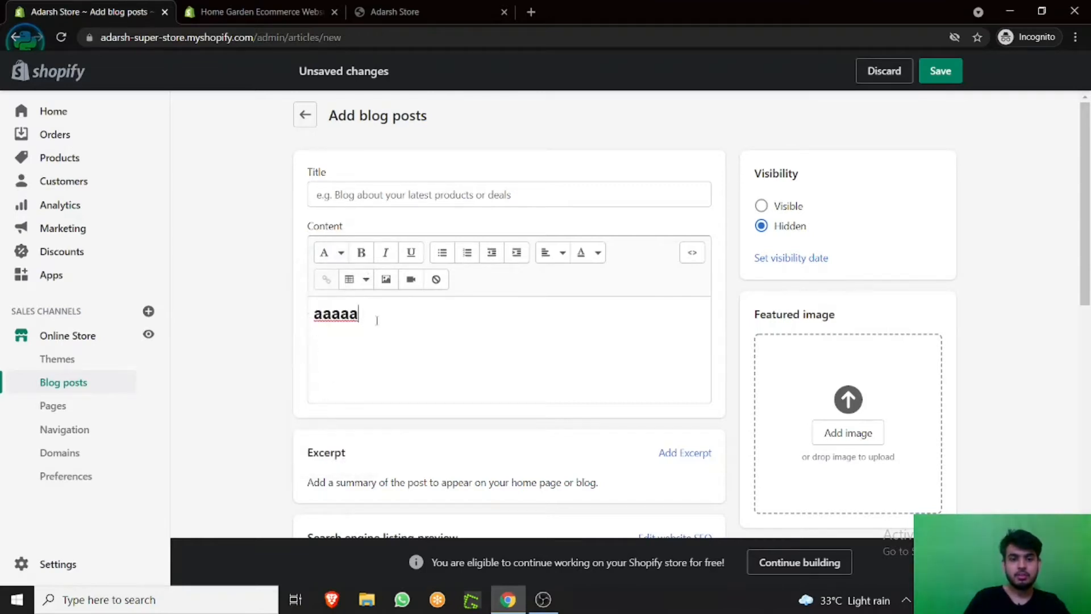
key(Return)
Add a Heading 5 line reading "aaaaa" and a Paragraph line reading "aaaa" below the first sample line.
click(324, 252)
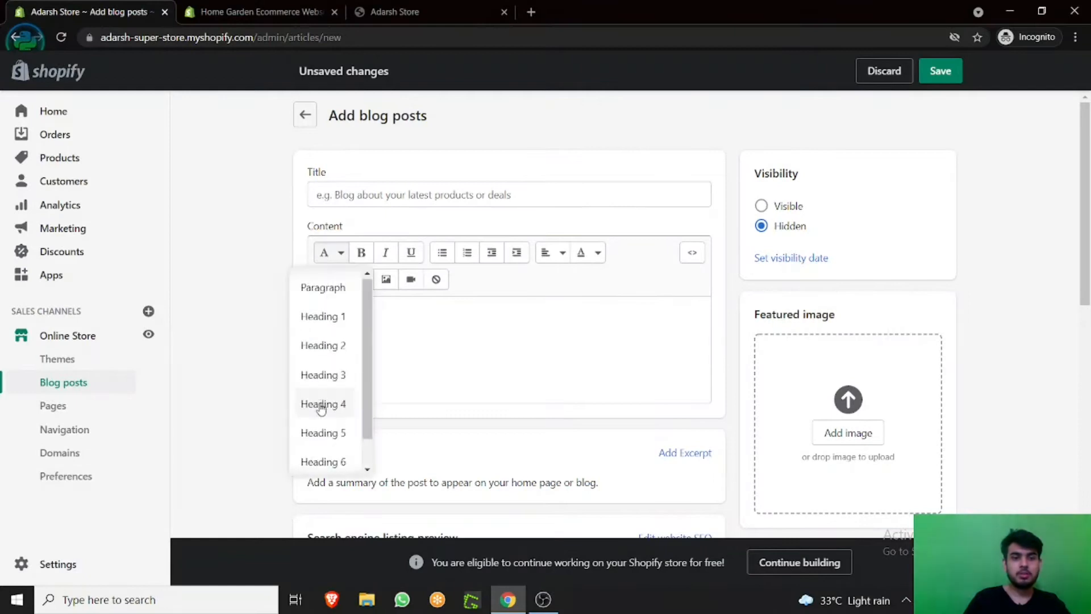
click(324, 432)
text(aaaaa)
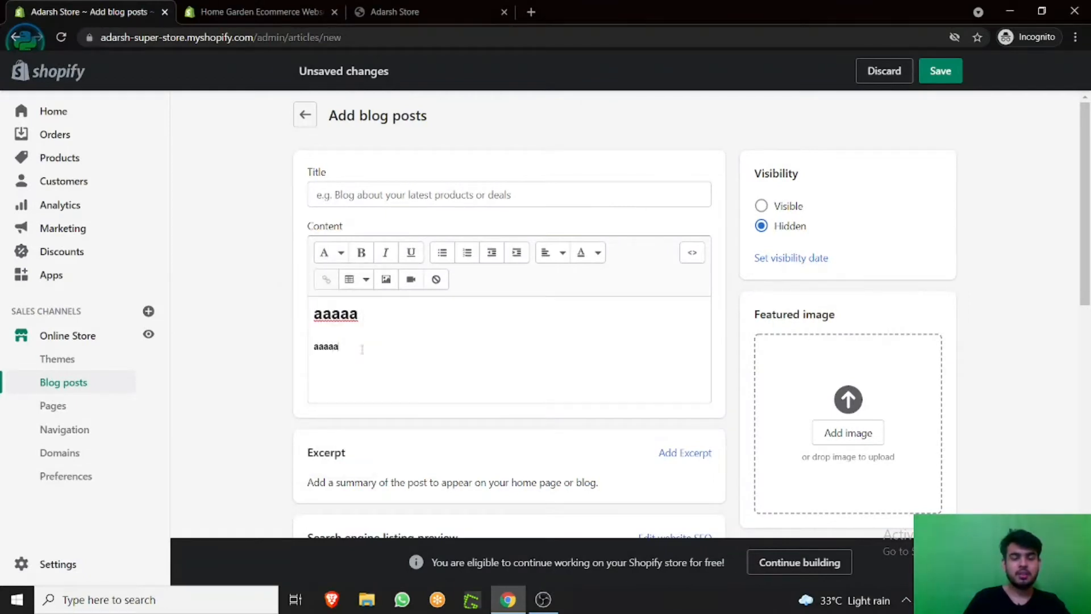
click(329, 253)
click(323, 288)
key(Return)
text(aaaa)
Delete all three sample lines from the post content.
drag(326, 372, 309, 307)
click(344, 378)
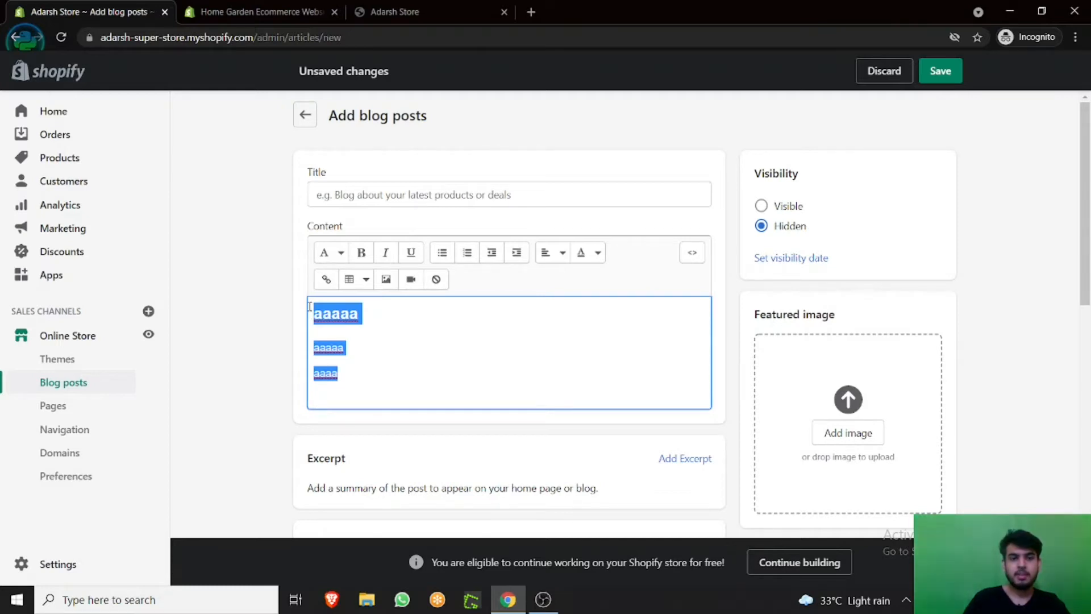
key(BackSpace)
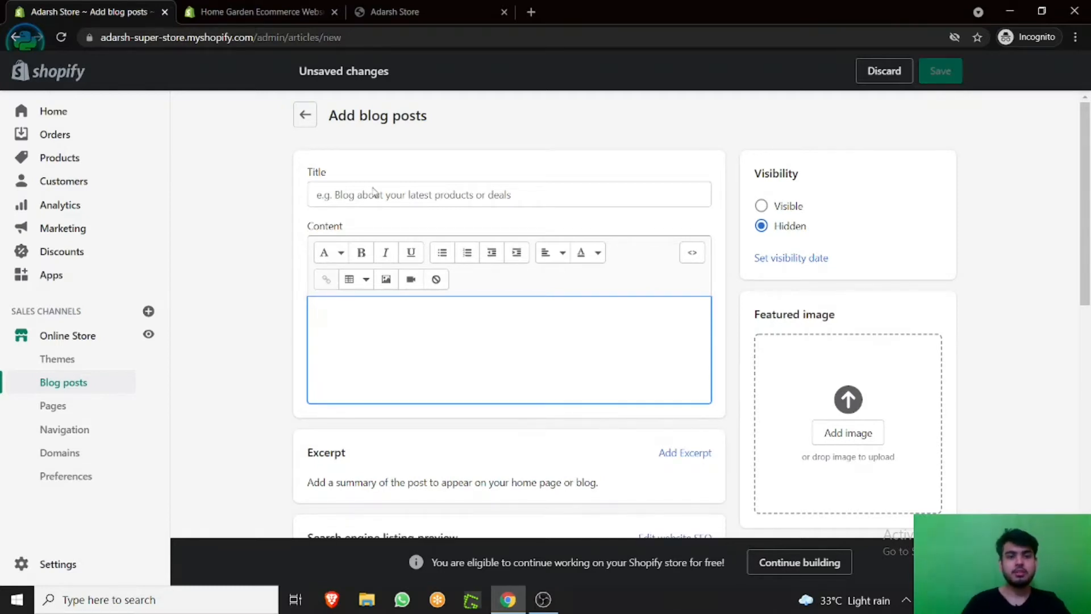
click(341, 253)
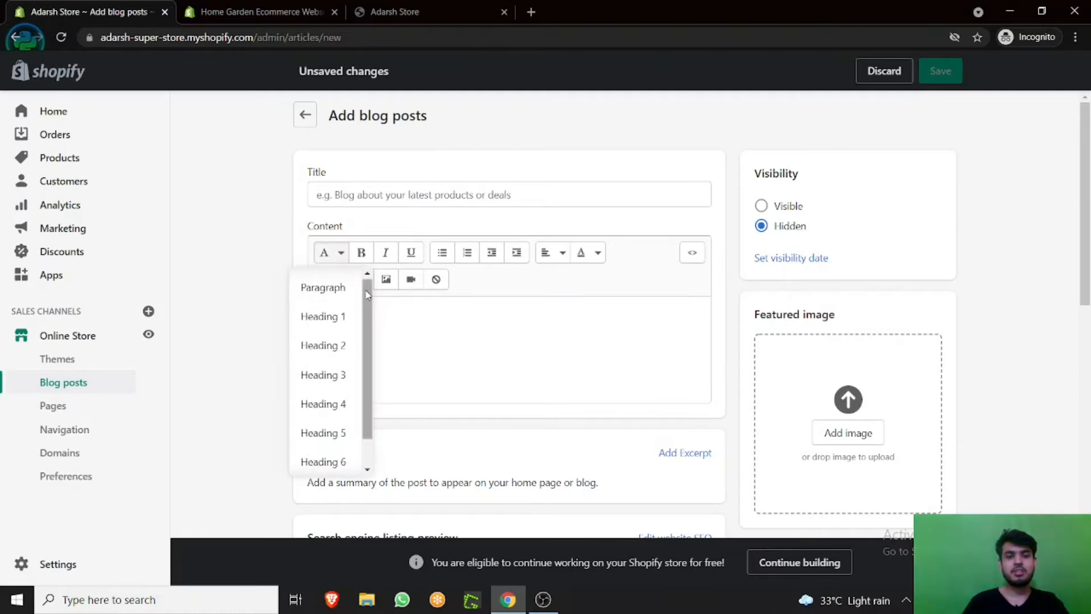
drag(366, 294, 366, 320)
click(216, 274)
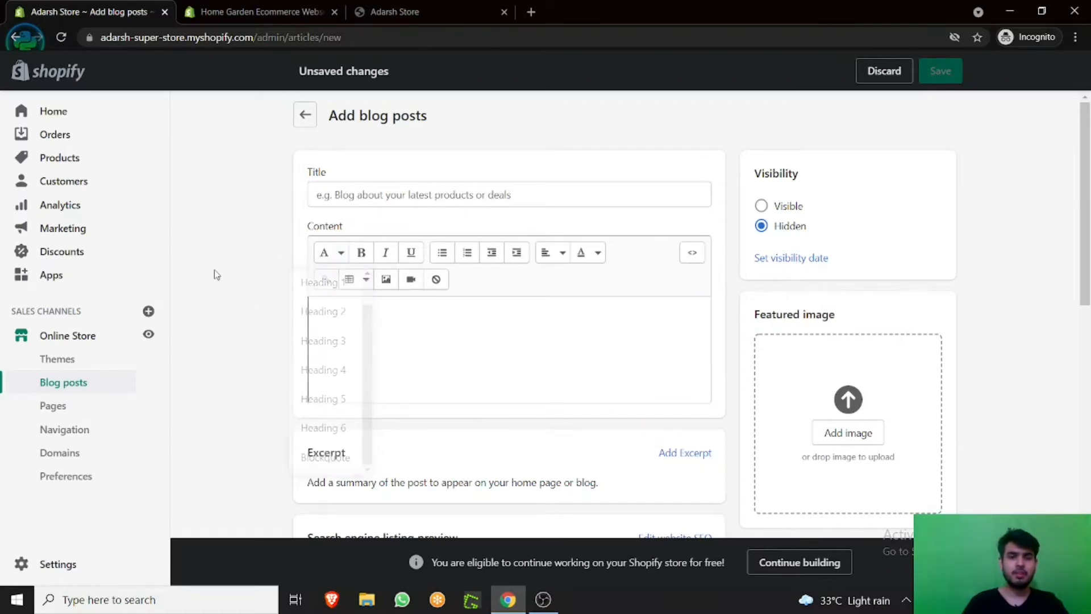
Enter the sample text "sdgrdgdfhg" in the post content and make it bold, italic and underlined.
click(355, 341)
text(sdgrdgdfhg)
drag(381, 318, 267, 314)
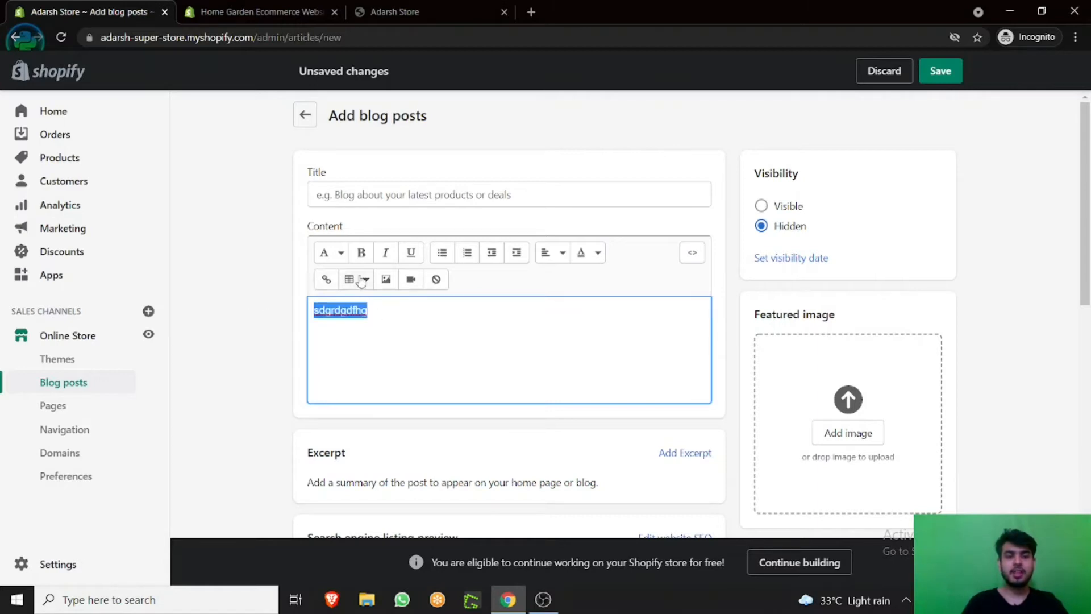
click(361, 253)
drag(409, 306, 346, 308)
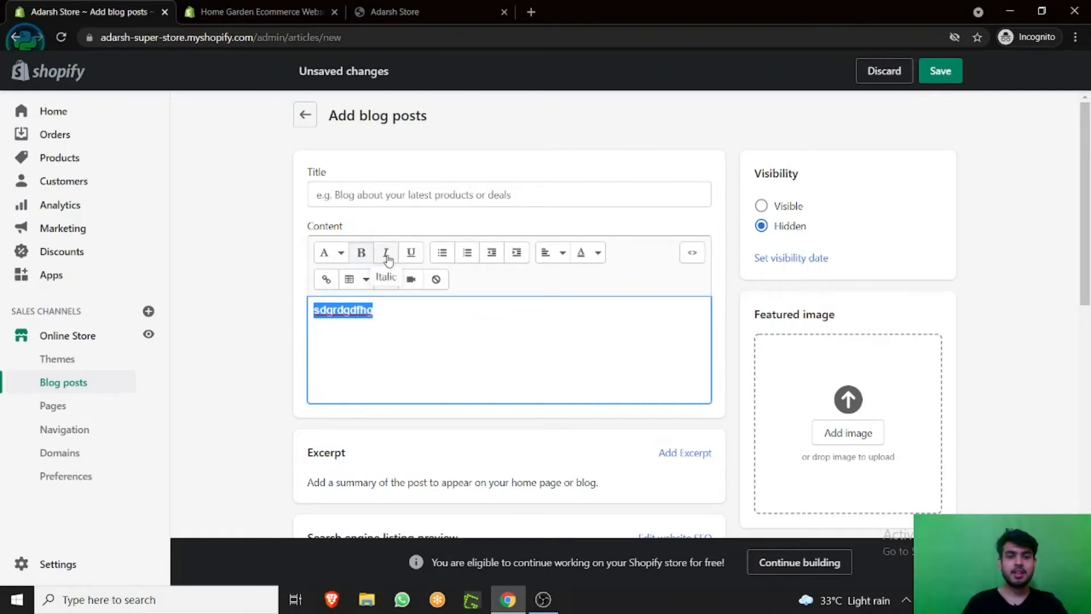
click(386, 255)
click(412, 255)
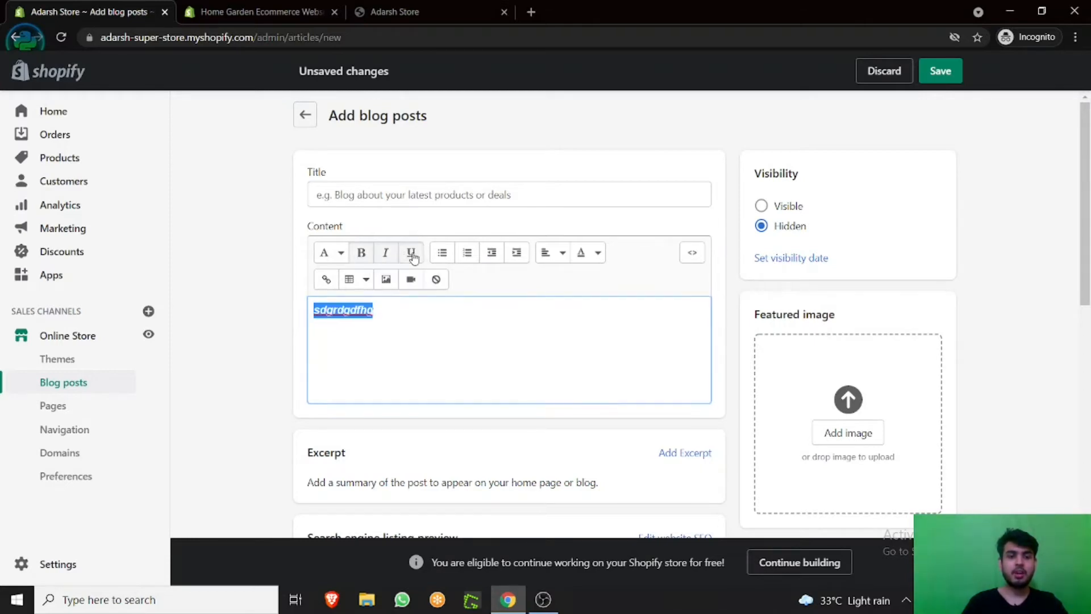
Format the sample text as a bulleted list item, switch it to a numbered list and center-align it.
click(442, 254)
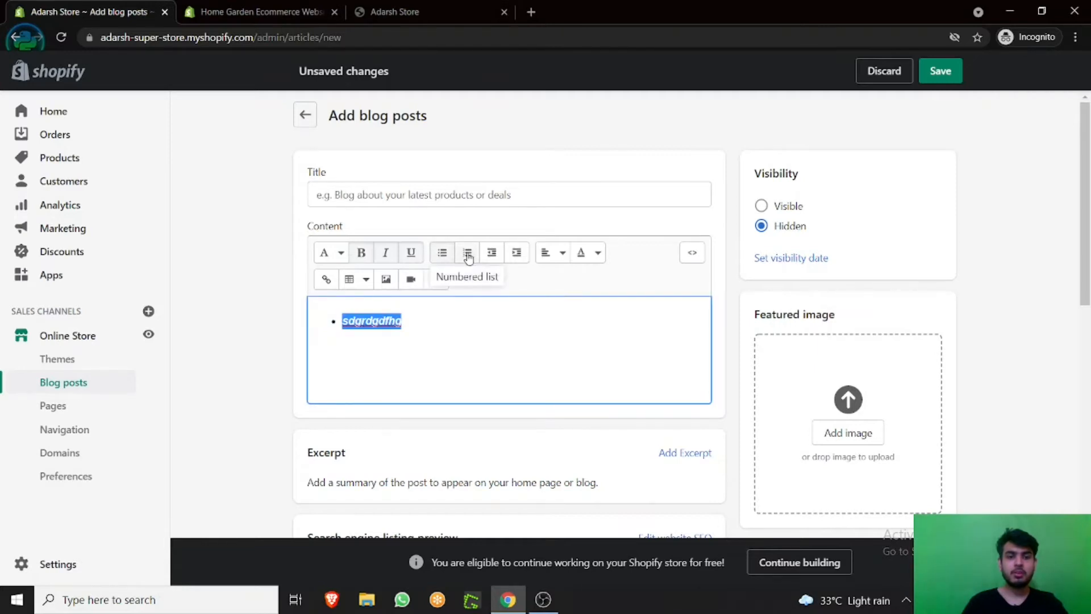
click(468, 256)
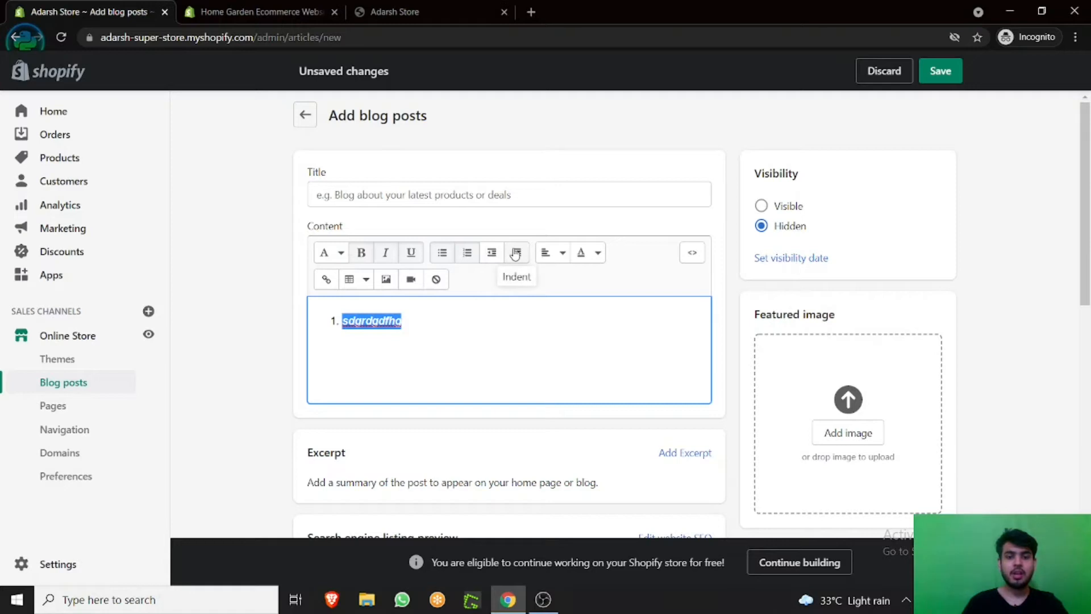
click(558, 252)
click(562, 317)
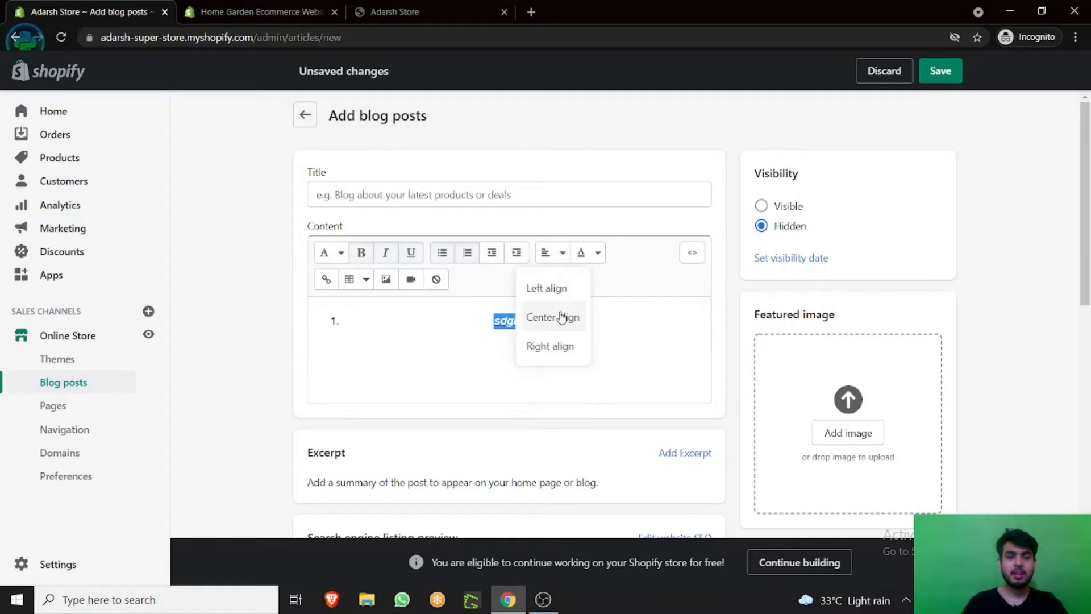
Try to change the sample text's color by choosing different hues for the text color.
click(594, 253)
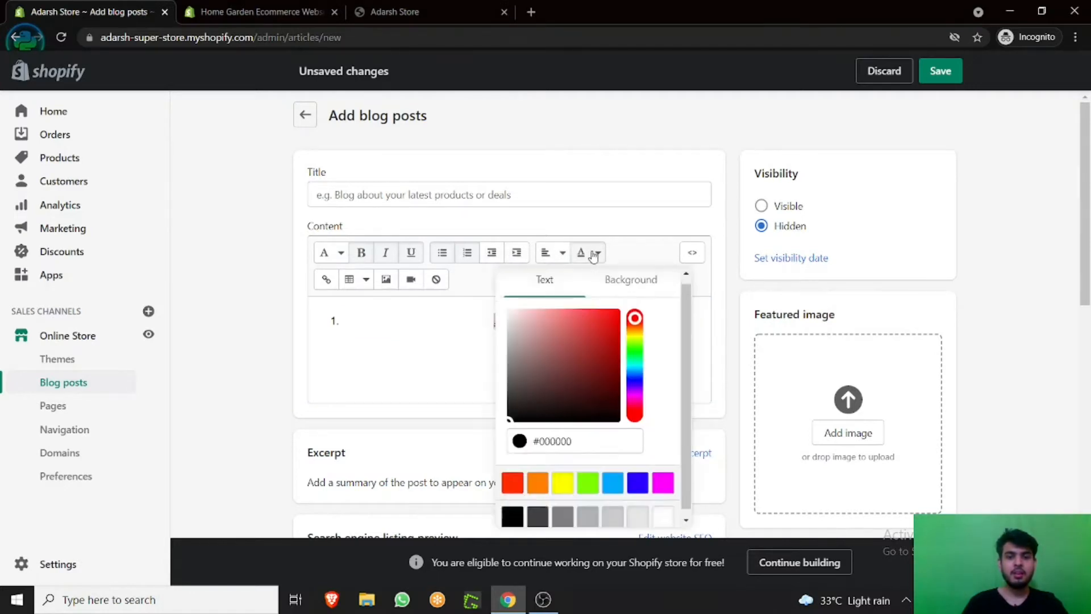
click(637, 366)
click(422, 340)
click(562, 349)
double_click(560, 315)
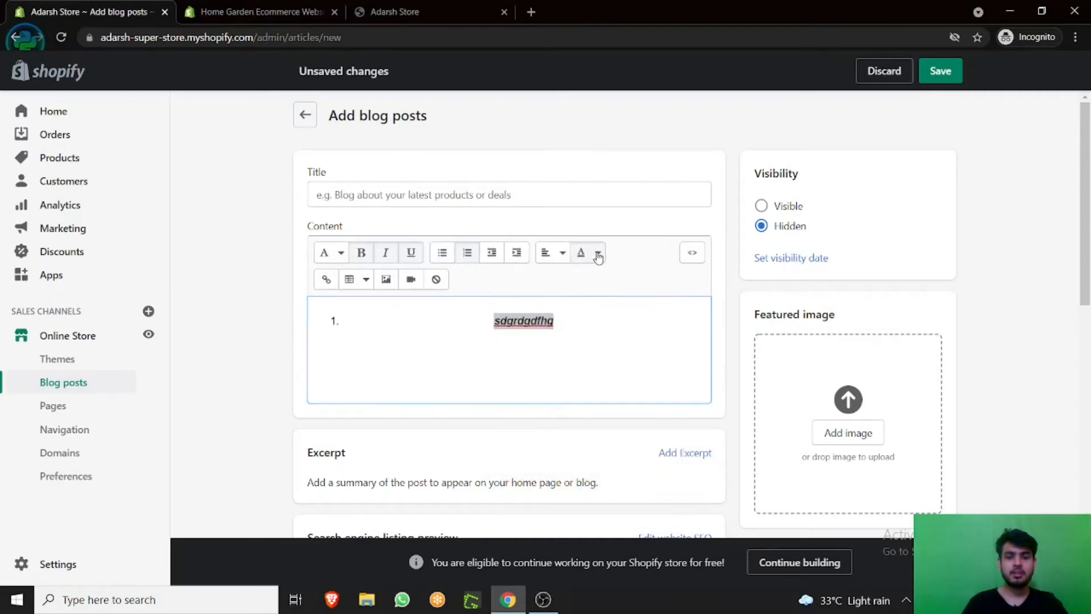
click(596, 253)
click(635, 355)
scroll(635, 356, down, 1)
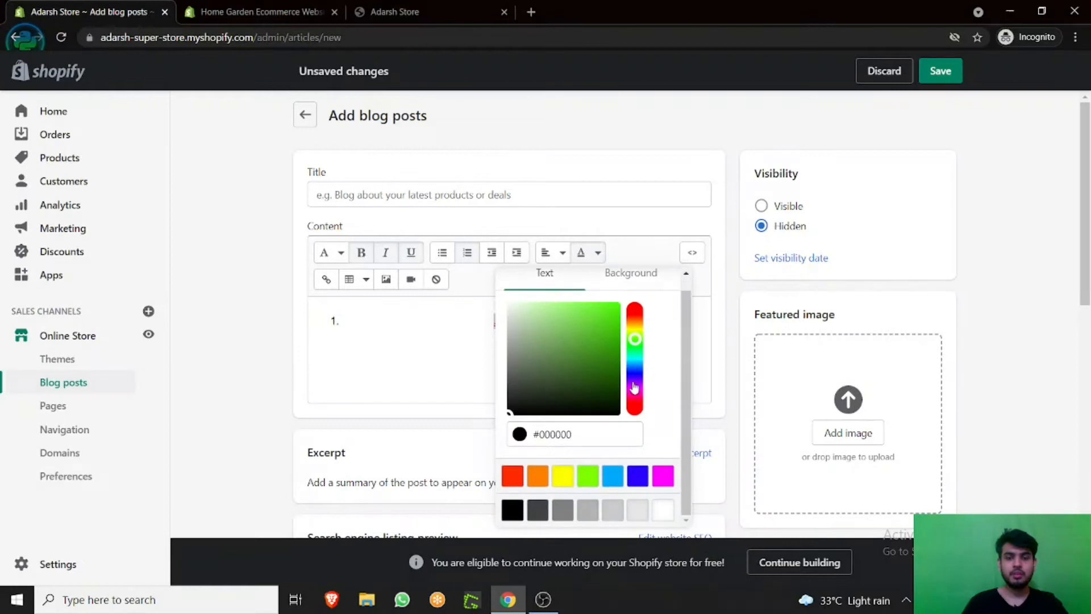
click(518, 330)
scroll(592, 304, down, 2)
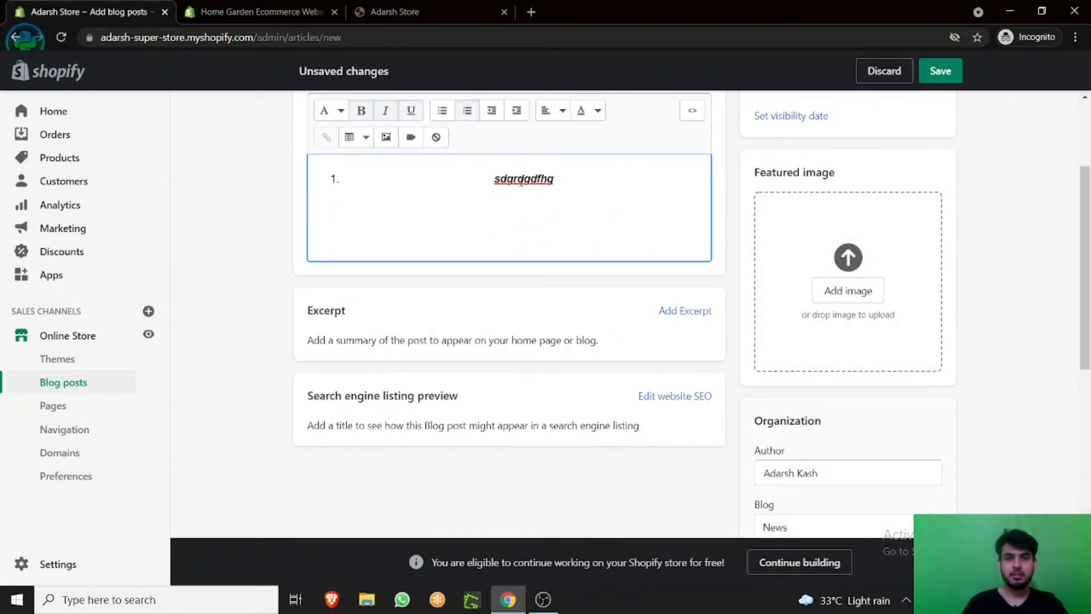
click(596, 110)
click(634, 205)
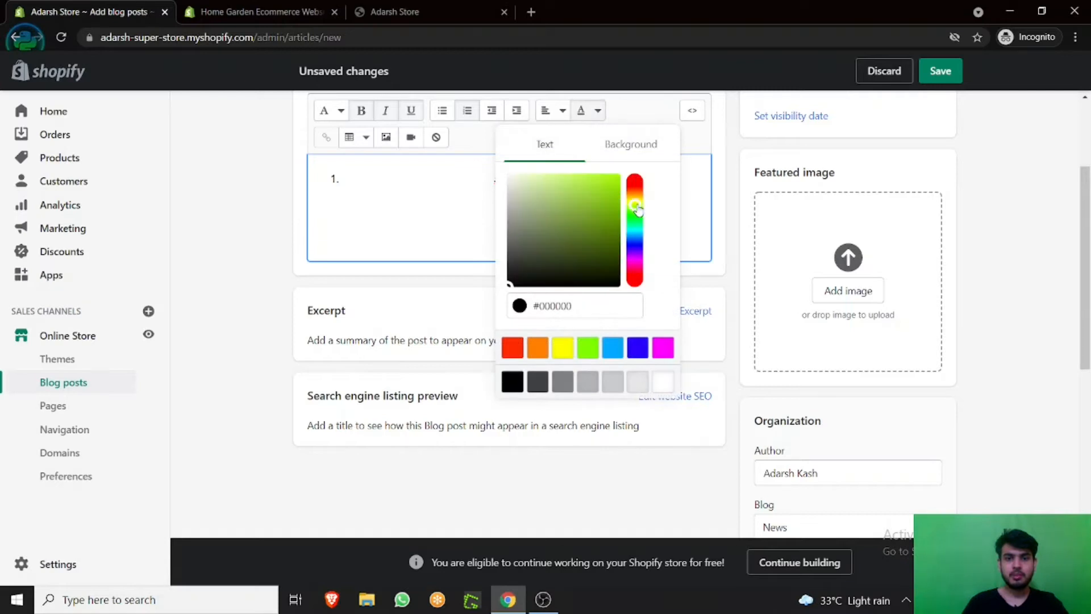
click(470, 192)
Set the text color of the whole sample text to green, #24E95C.
drag(490, 179, 571, 178)
click(590, 110)
click(635, 221)
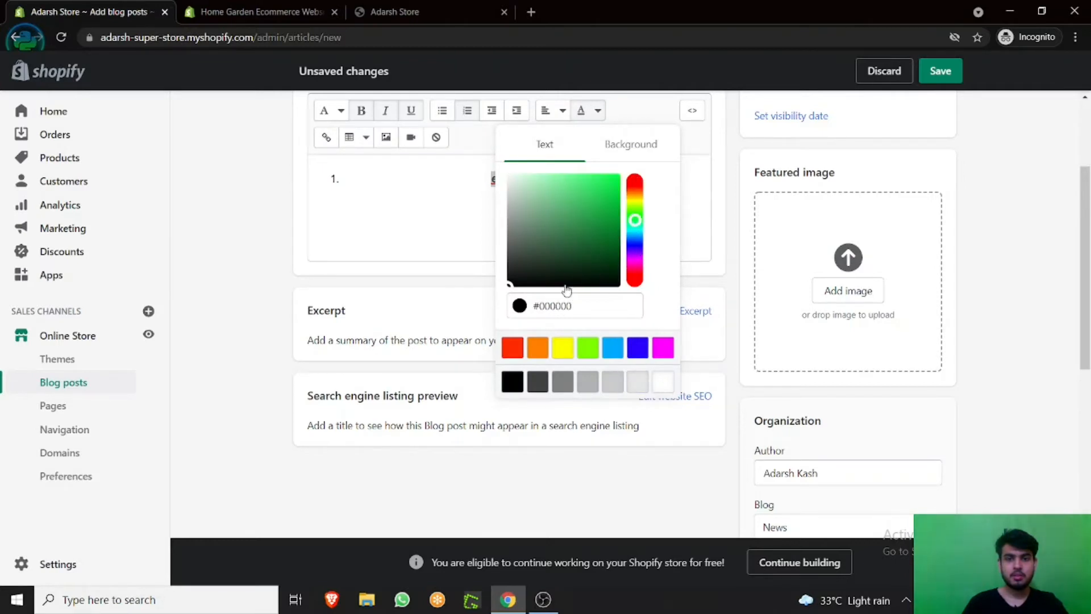
click(603, 184)
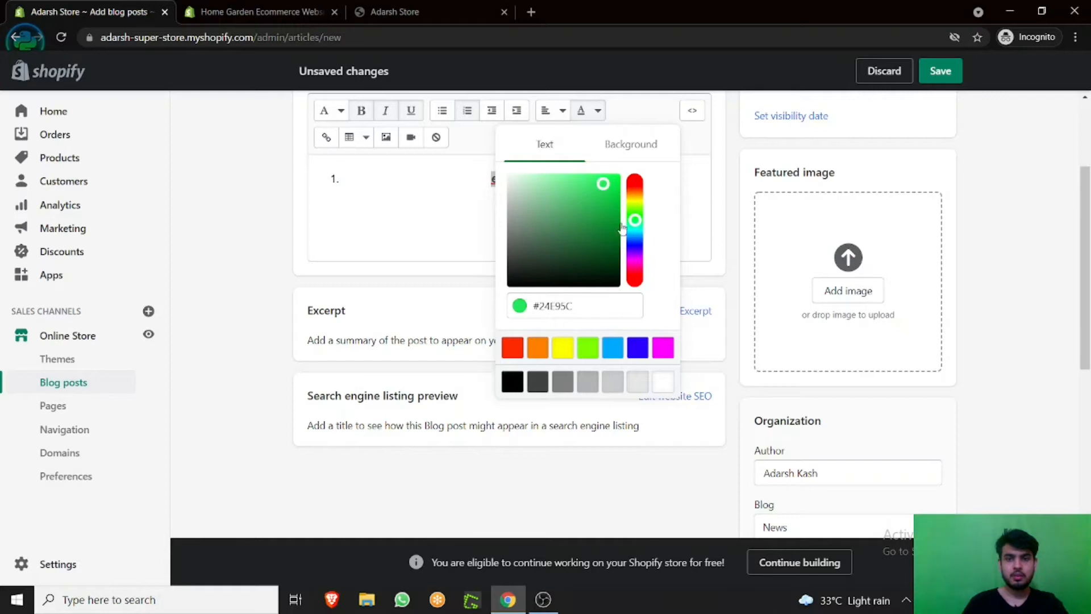
click(467, 233)
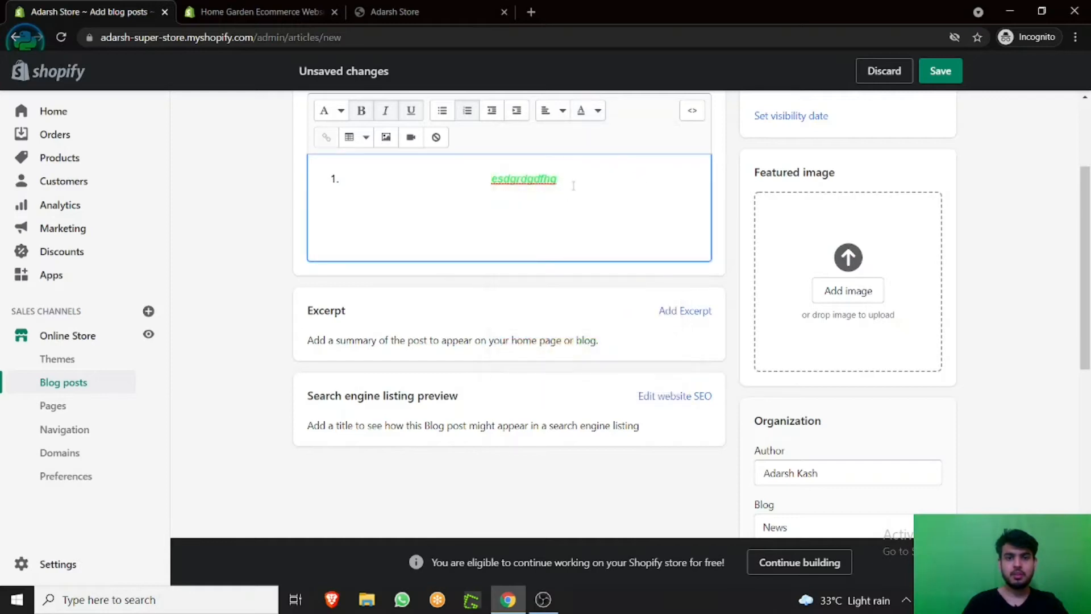
View the HTML source of the post content and return to the visual editor.
scroll(572, 182, up, 3)
scroll(533, 325, down, 1)
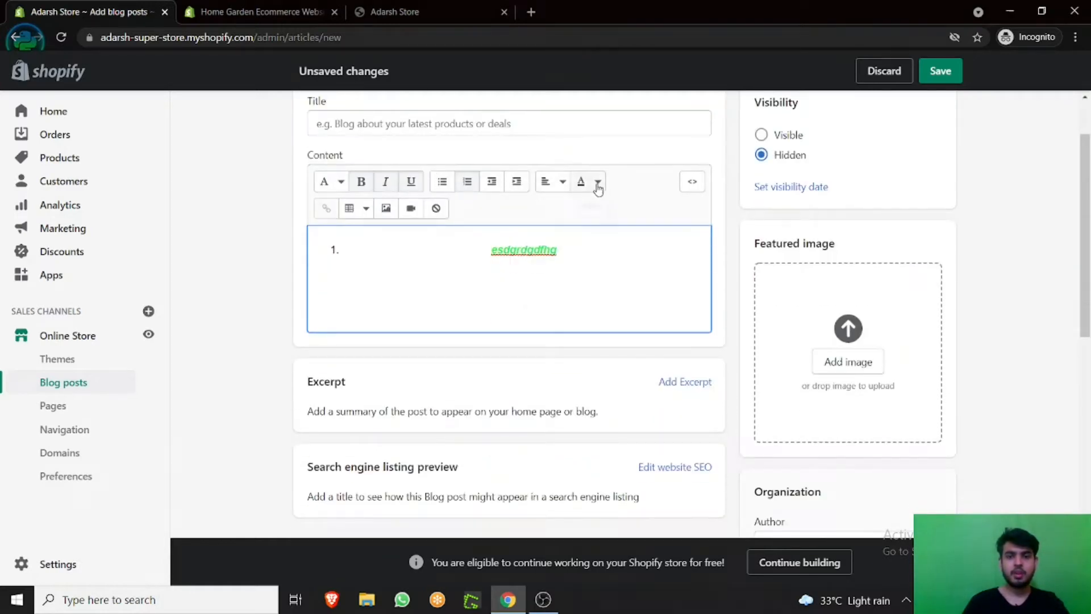
click(694, 189)
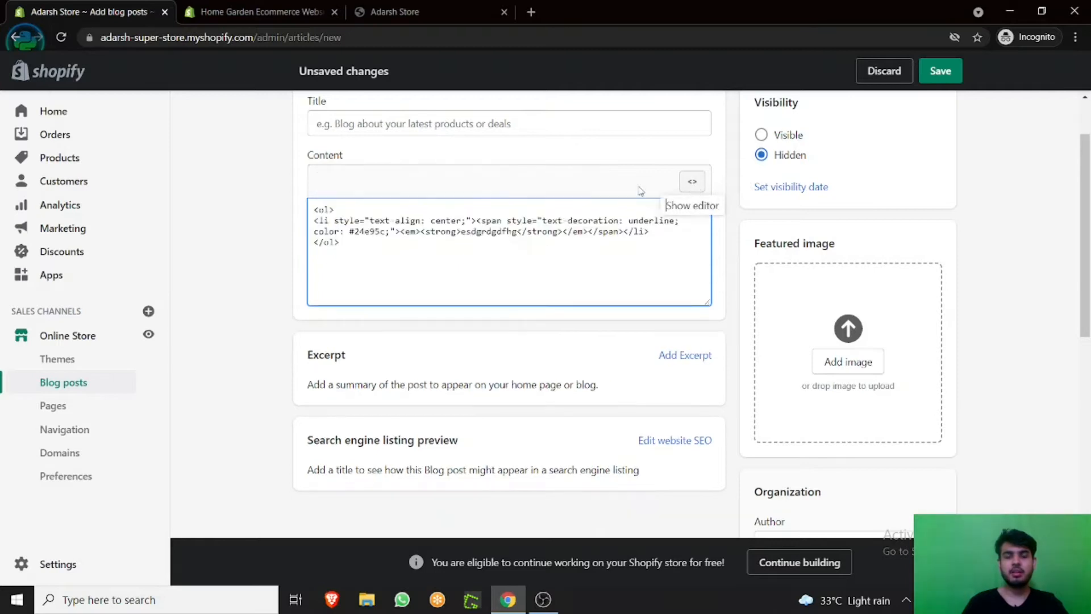
click(692, 181)
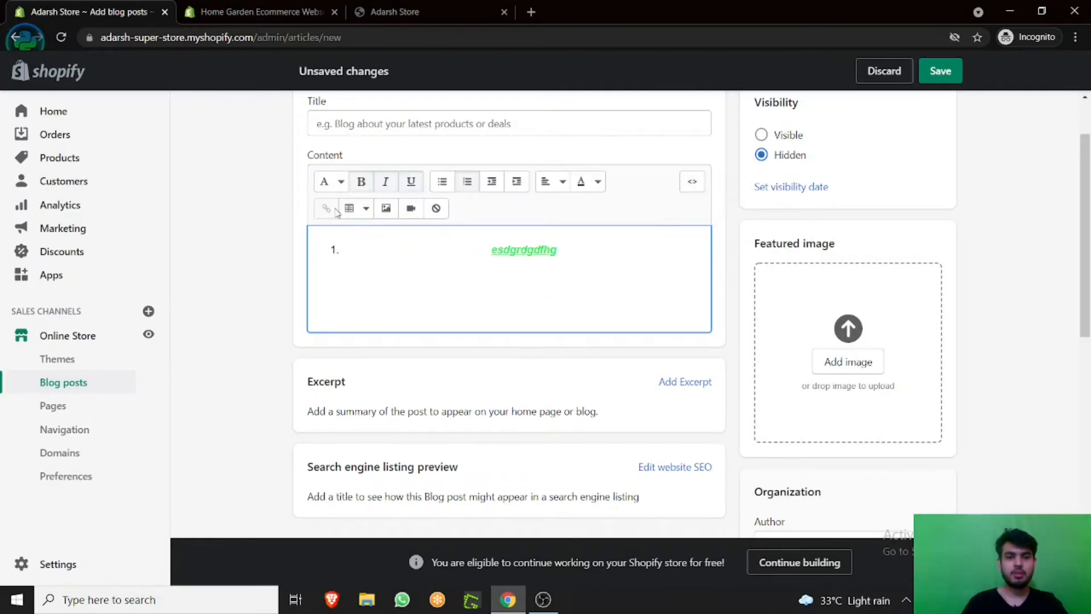
Examine the link address, link title and window options for linking the sample text, and close without inserting a link.
drag(492, 250, 567, 248)
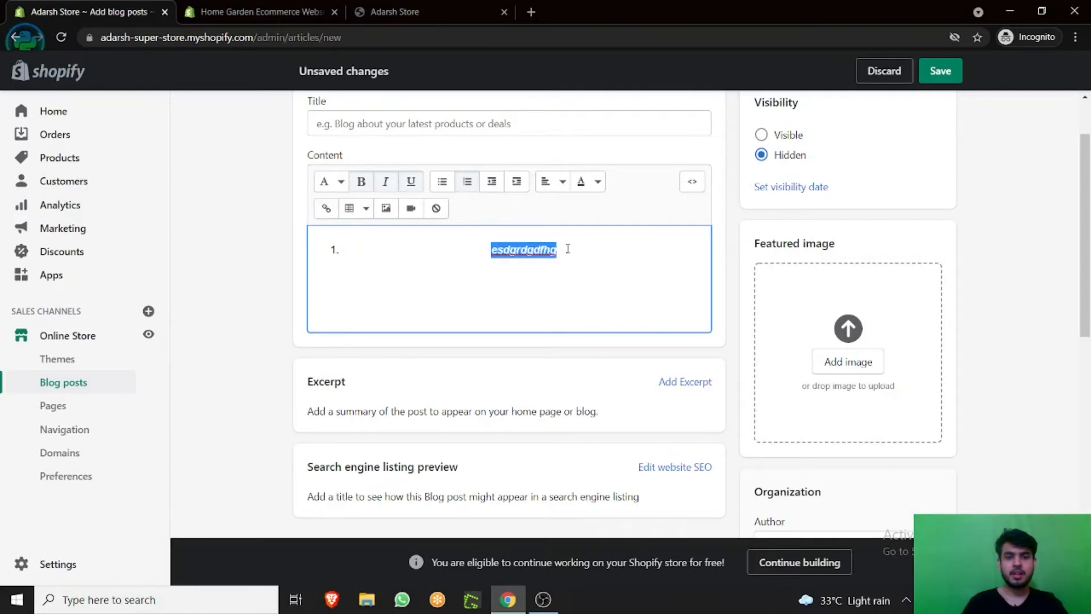
click(326, 208)
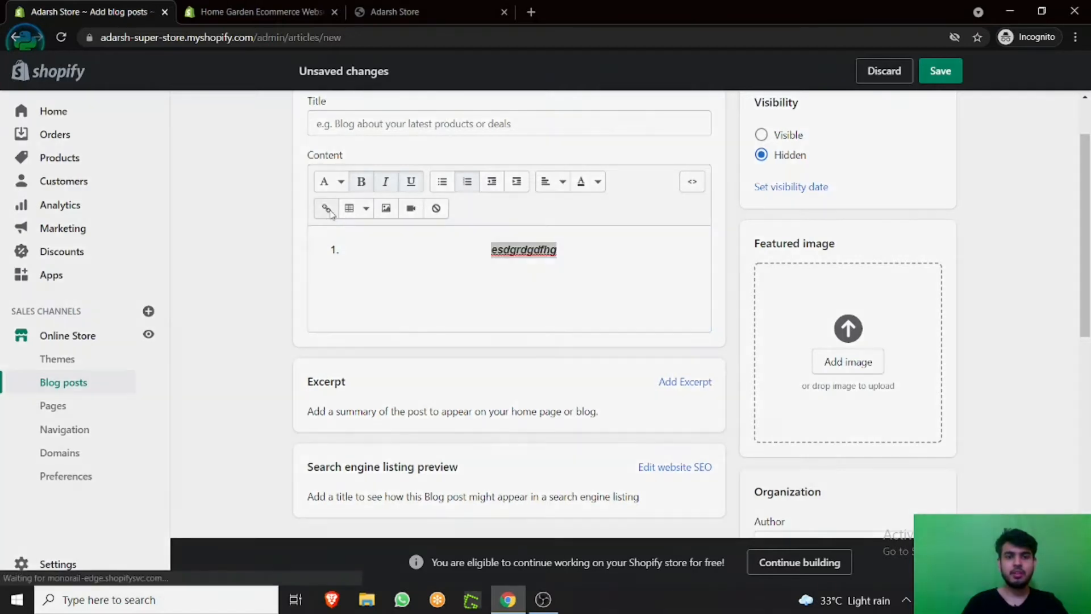
click(408, 281)
click(667, 283)
click(682, 301)
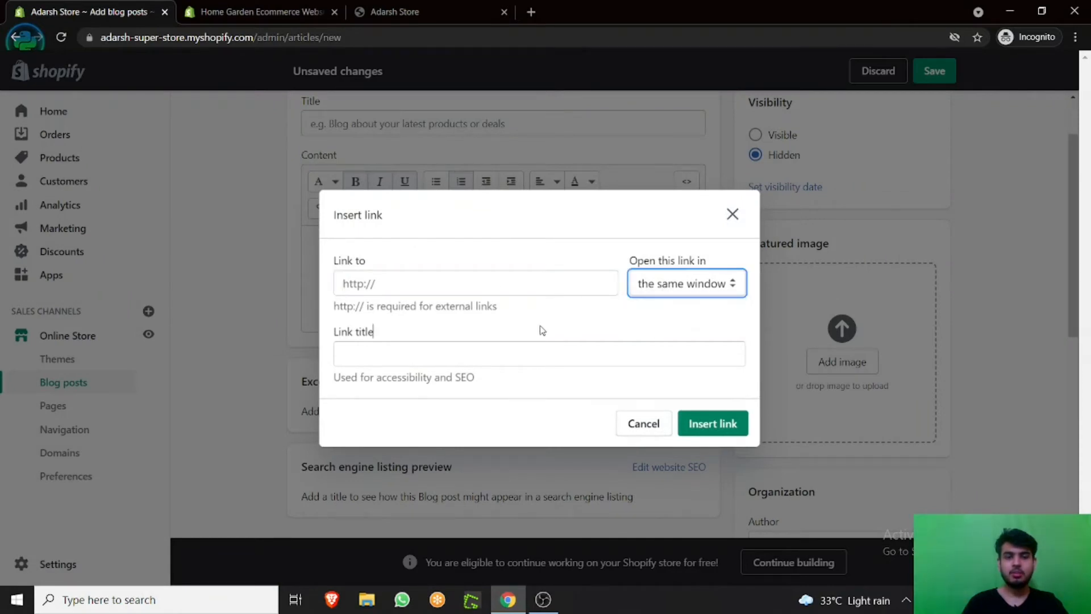
click(688, 290)
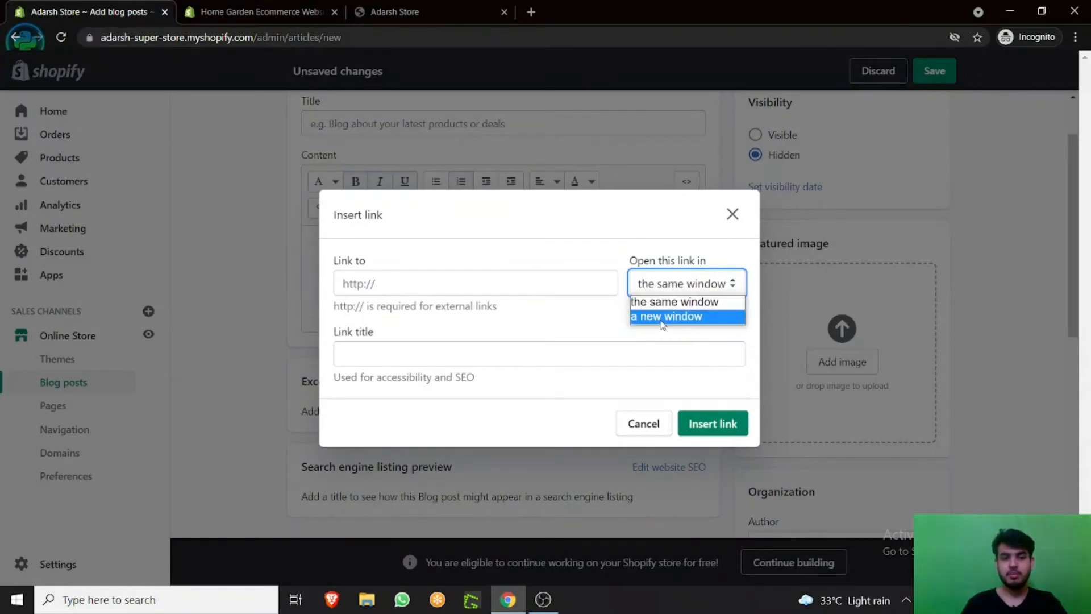
click(544, 328)
double_click(364, 335)
drag(346, 261, 399, 263)
click(478, 257)
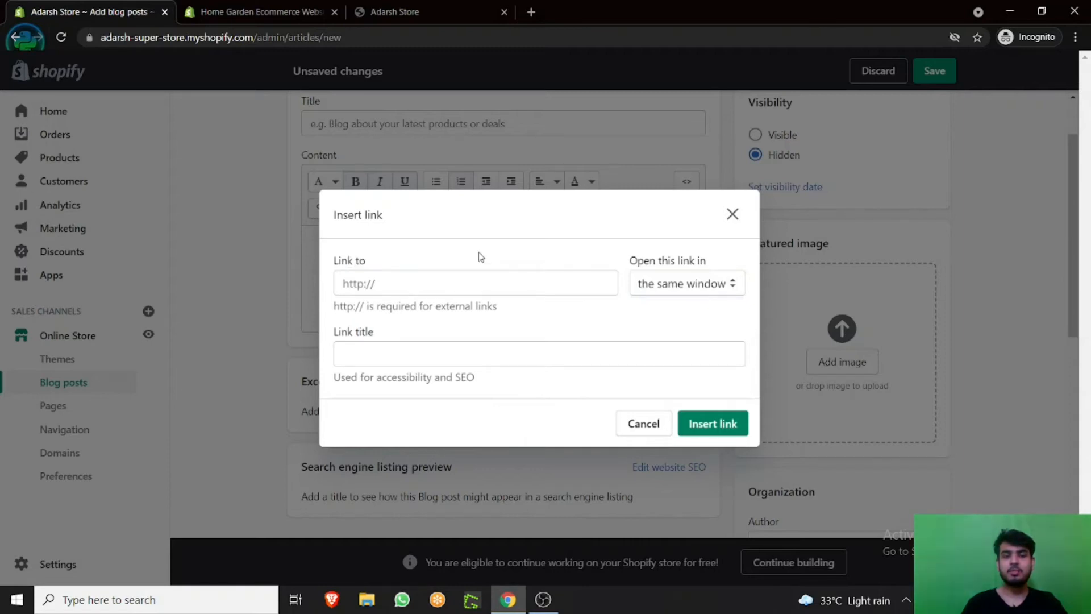
click(635, 425)
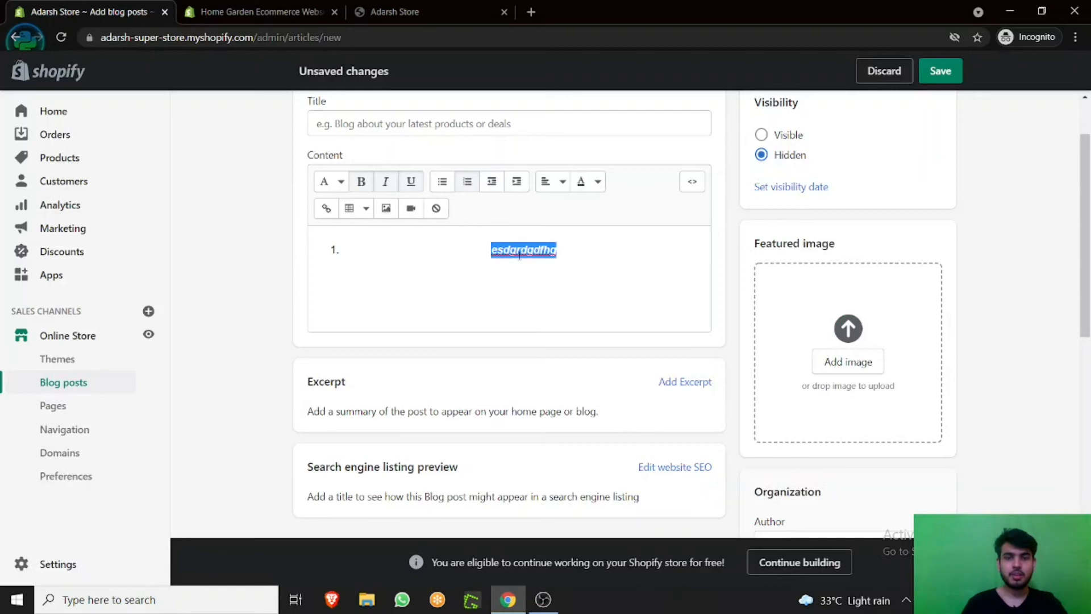
Insert a table in the list item above the sample text and add a row below its first row.
click(349, 208)
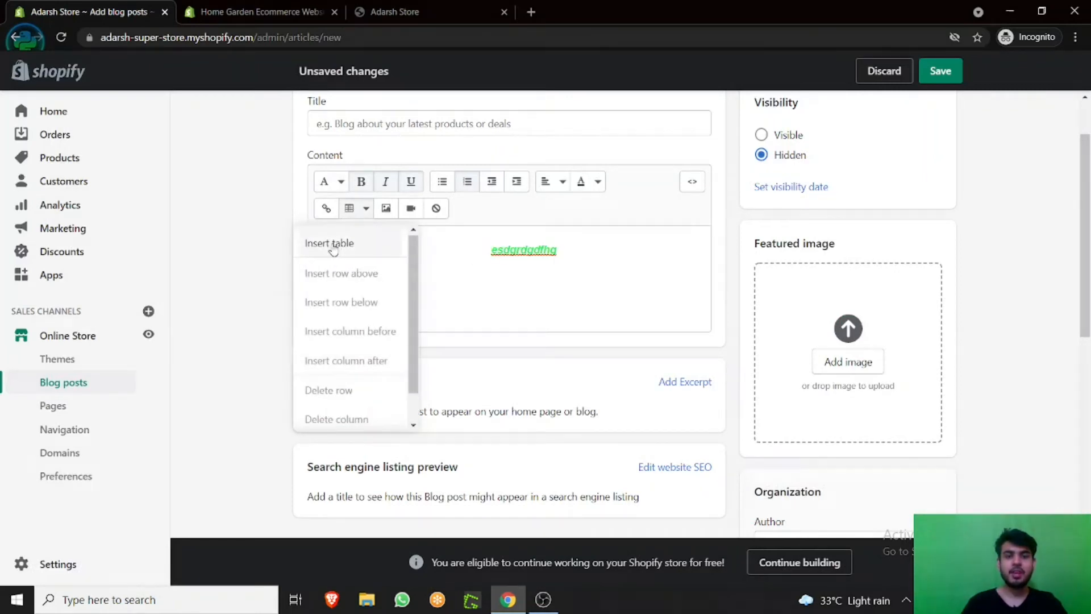
click(334, 244)
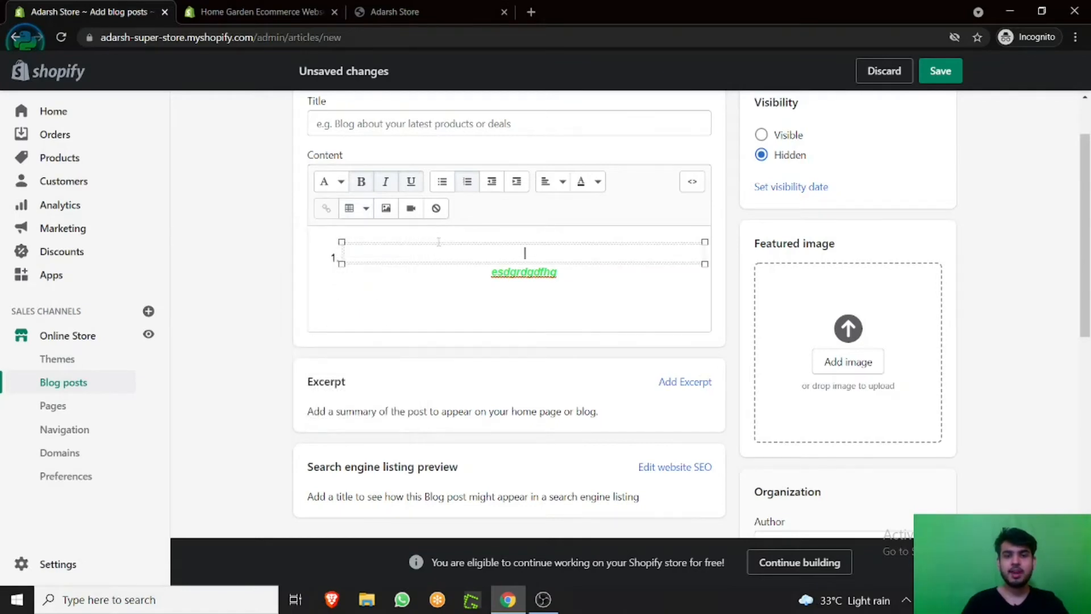
click(366, 210)
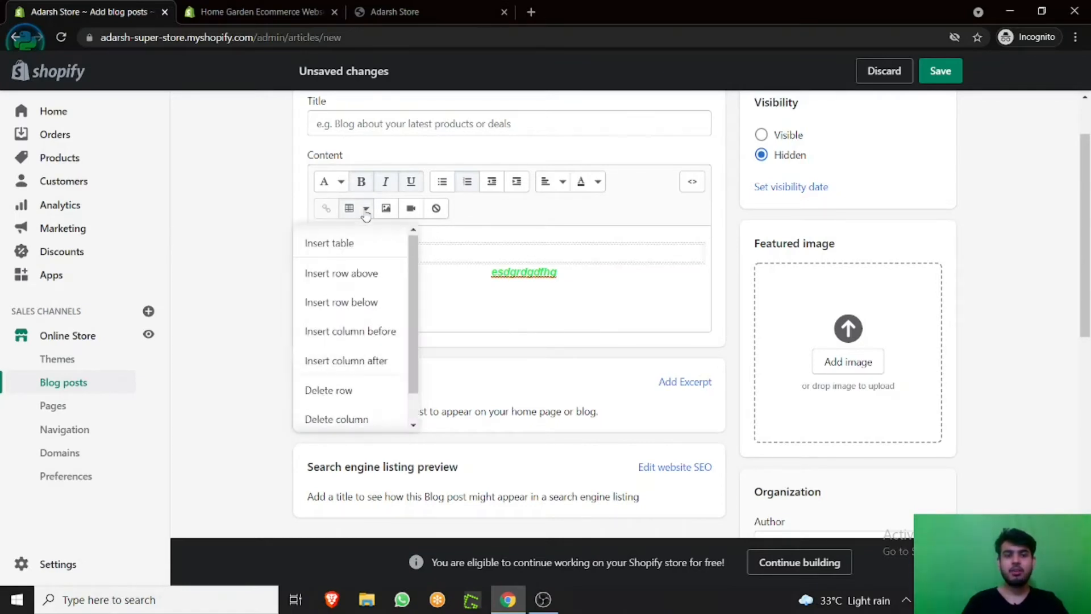
click(364, 302)
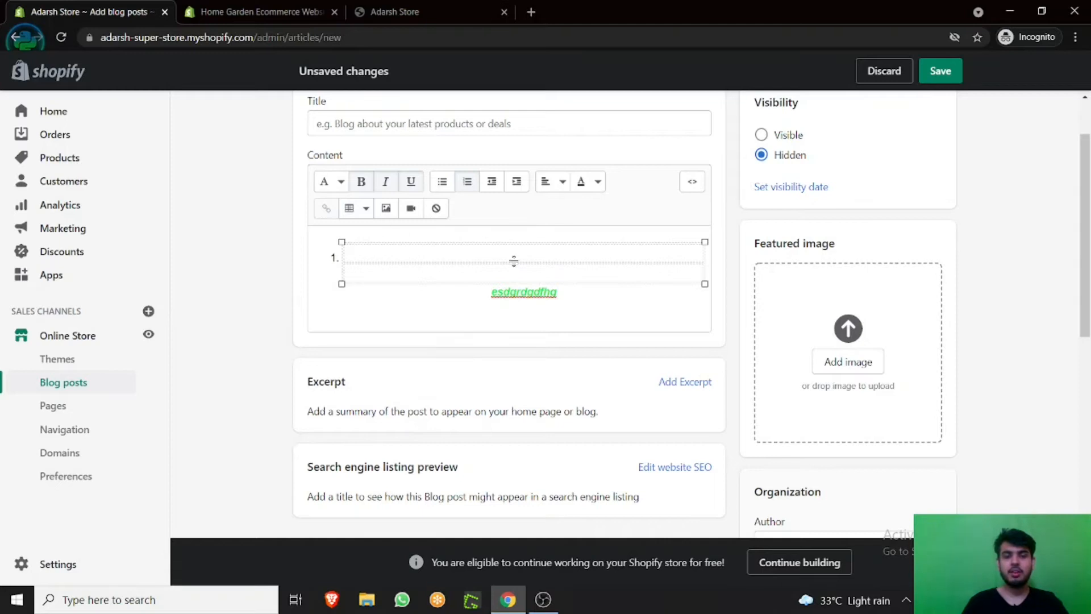
Add a column before the table's existing column and enter 1 and 3 in the top row's cells.
click(365, 208)
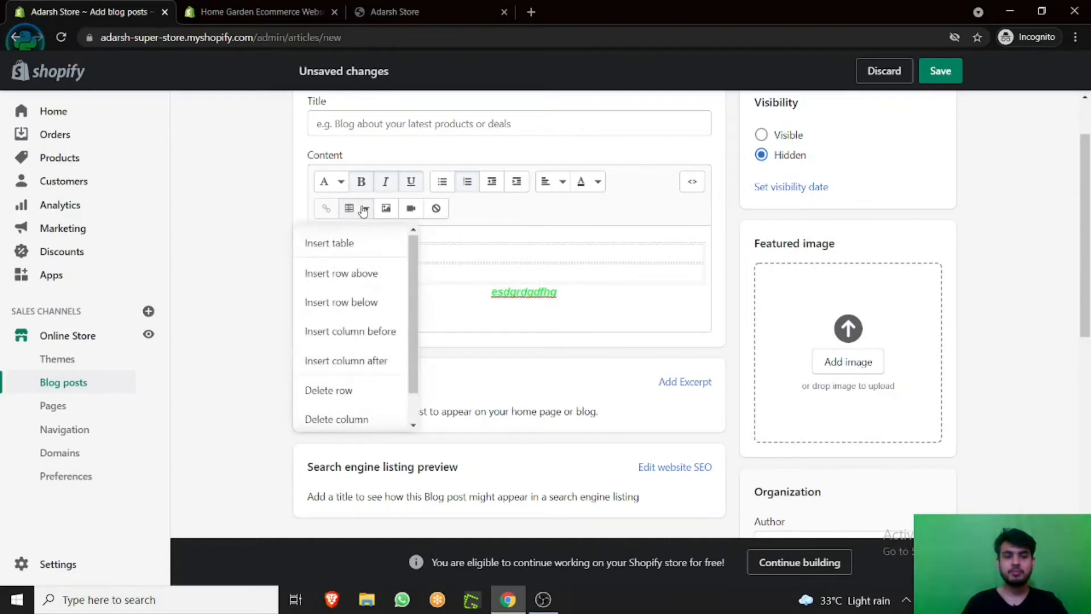
click(348, 334)
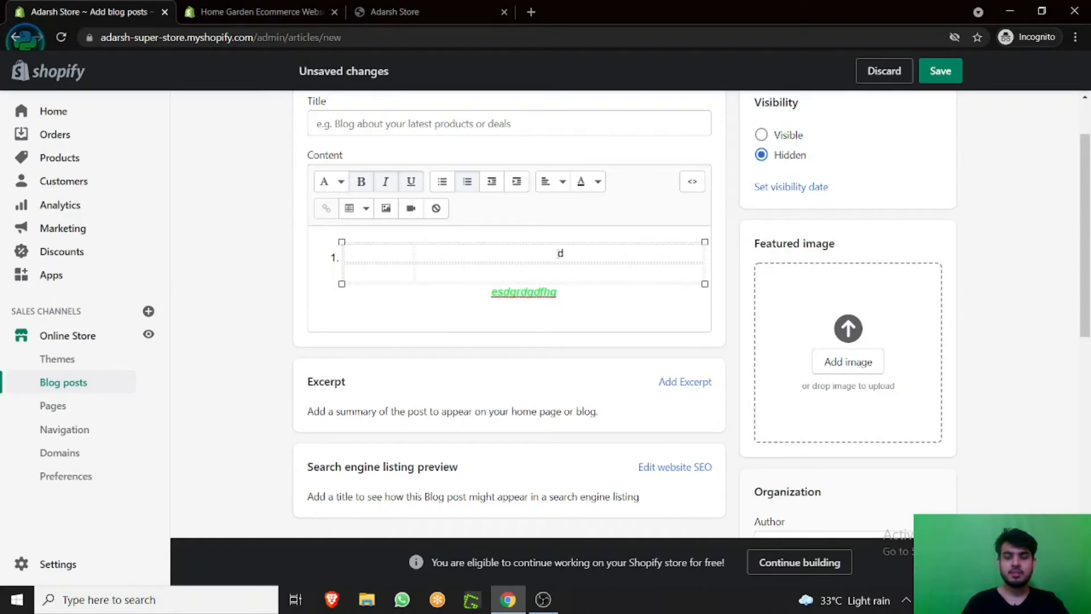
click(383, 253)
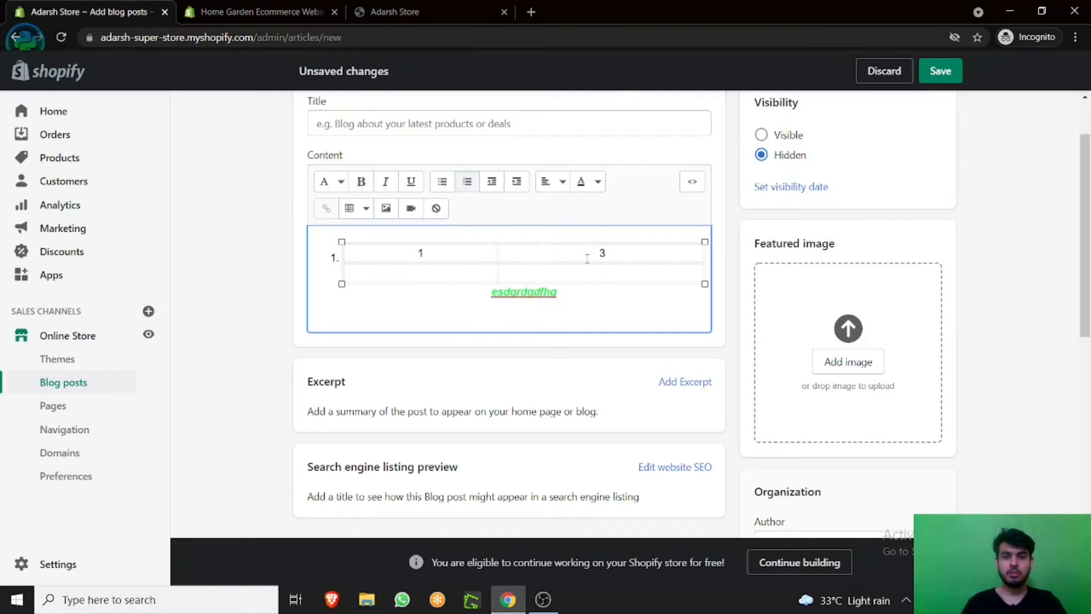
Insert a column between the cells containing 1 and 3, and enter 2 in its top cell.
click(352, 208)
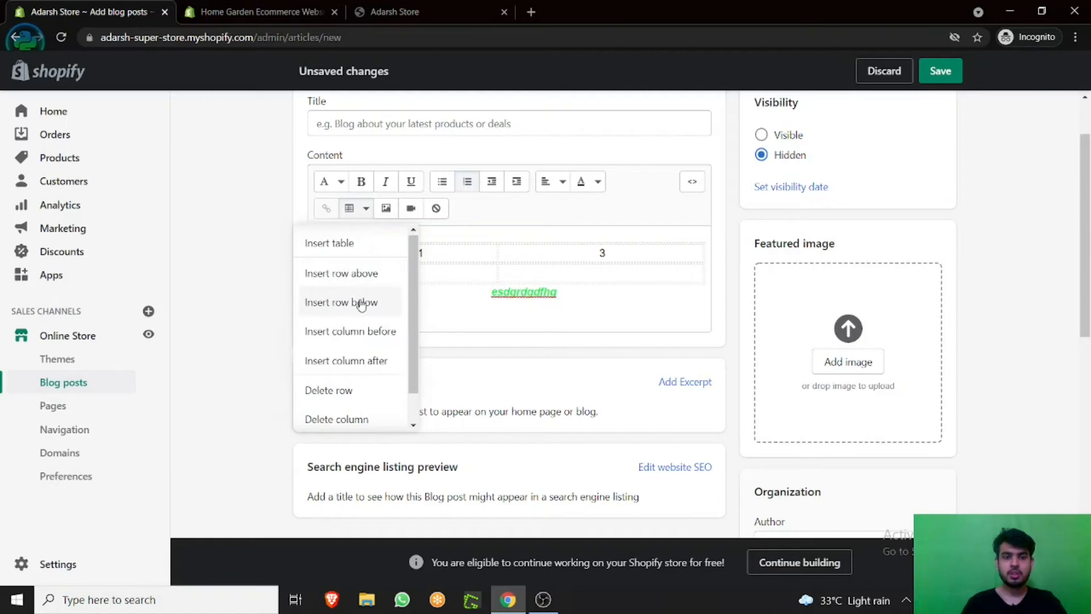
click(380, 332)
click(489, 248)
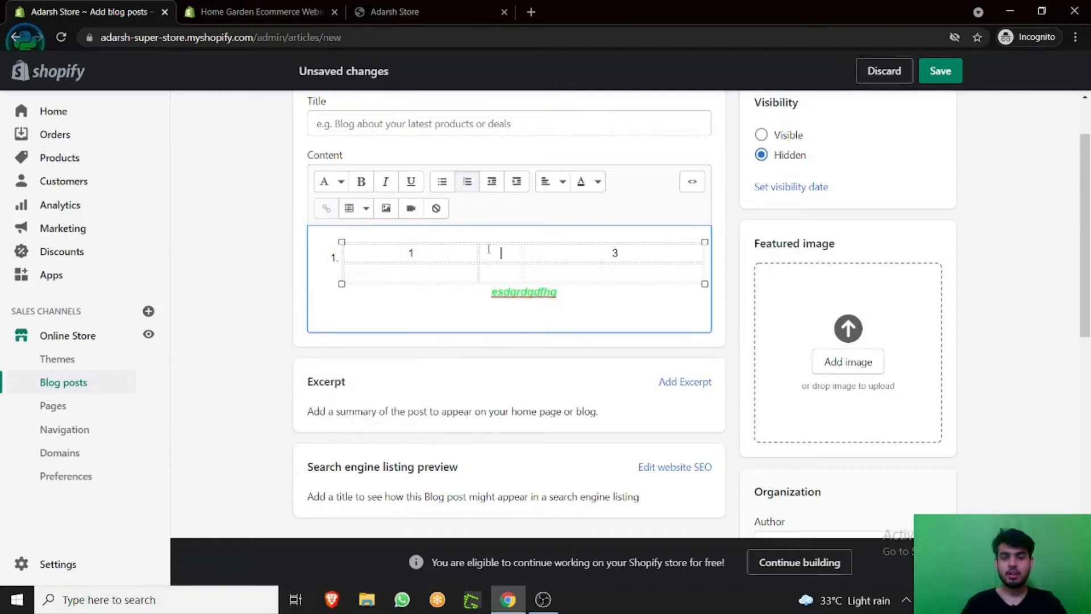
text(2)
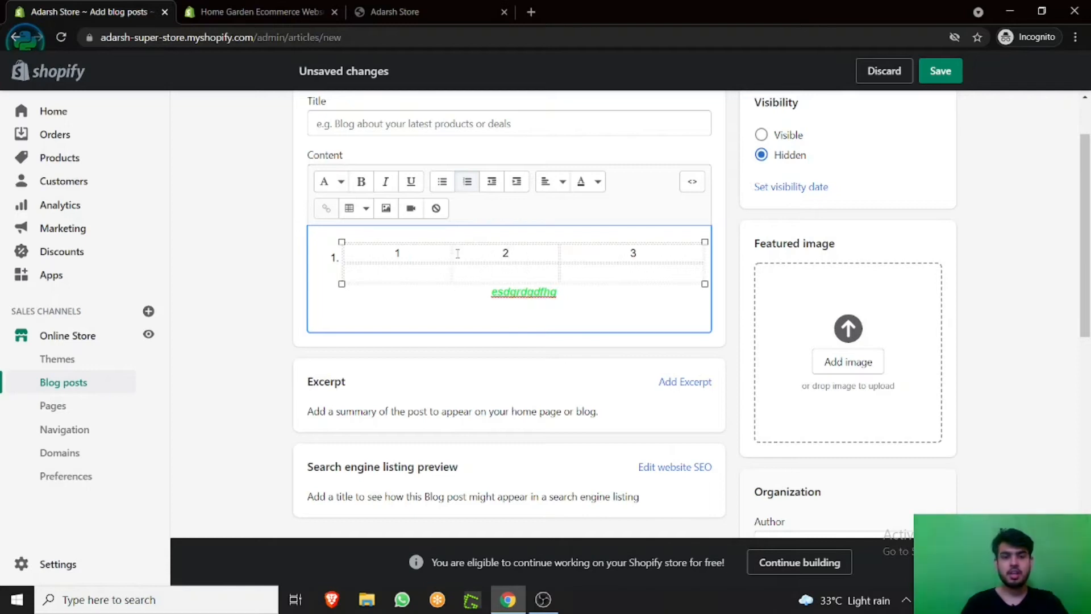
Insert a row above the table's numbered row and delete that empty row again.
click(364, 208)
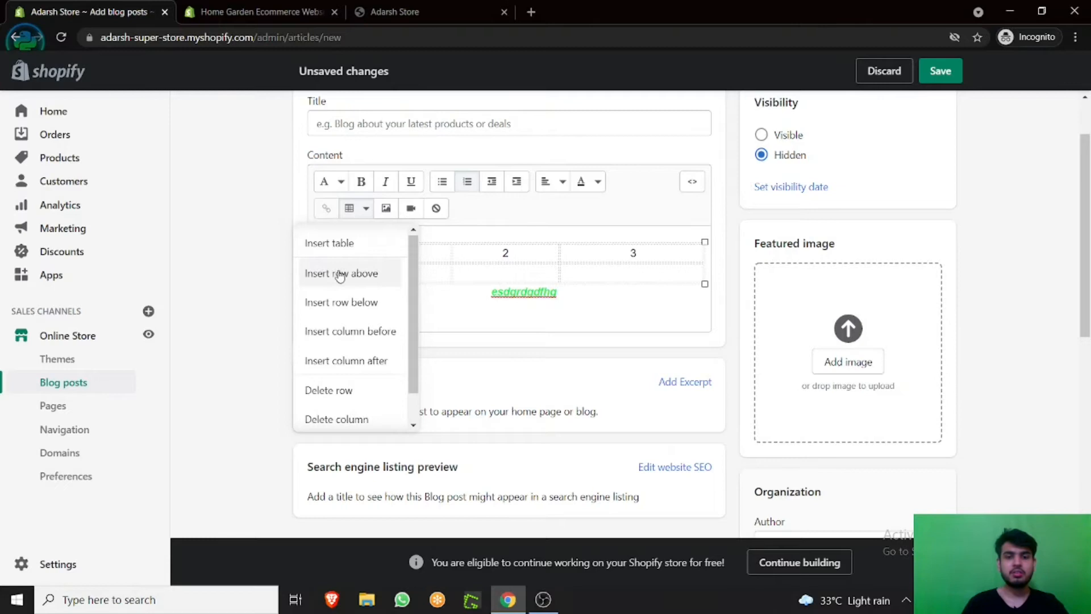
click(339, 274)
click(366, 209)
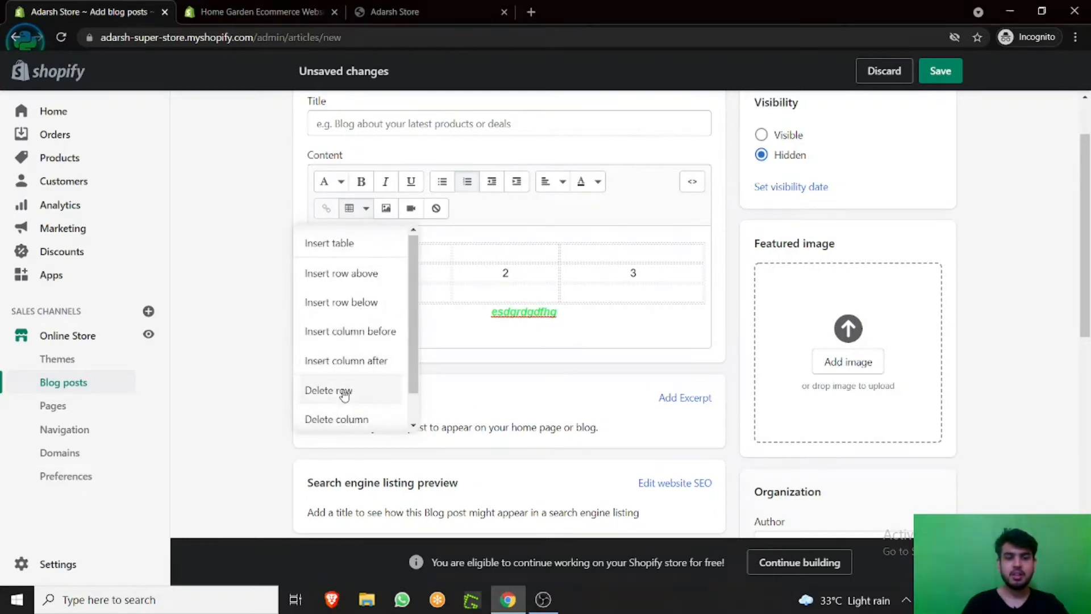
click(483, 253)
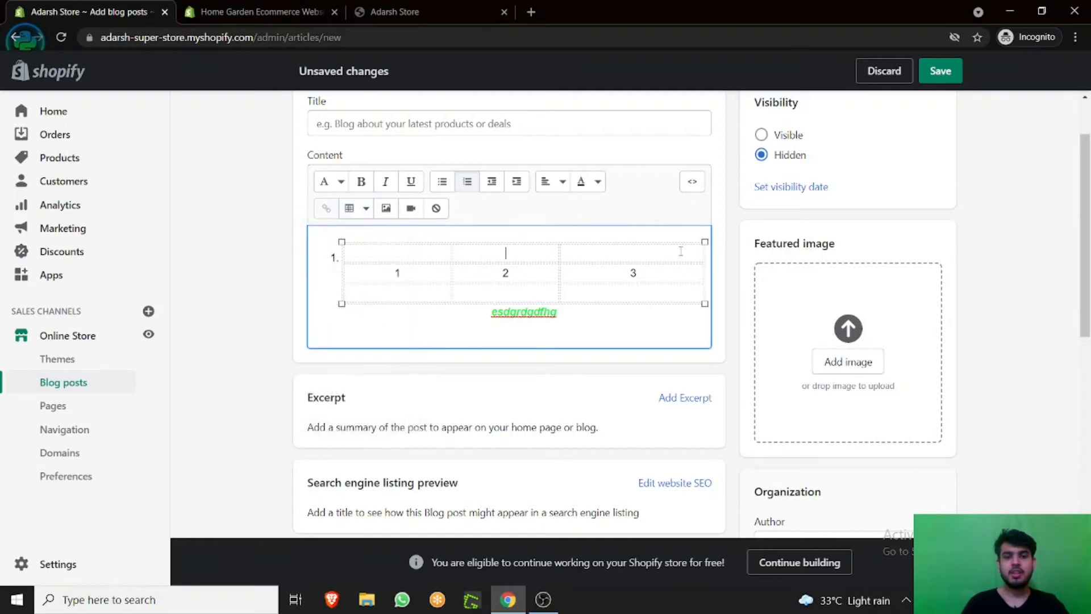
click(365, 209)
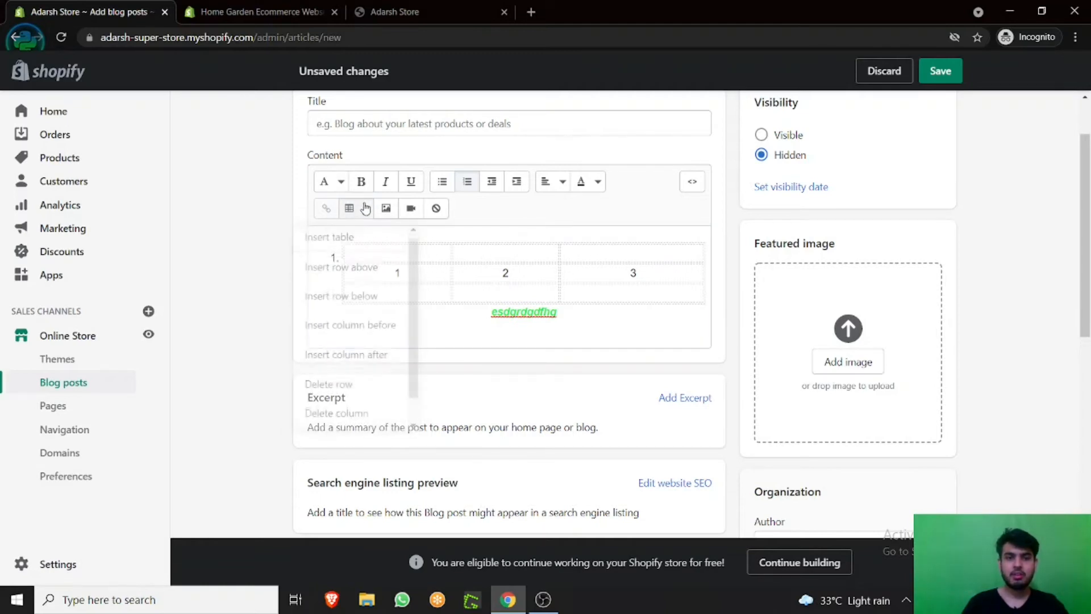
click(513, 253)
click(365, 209)
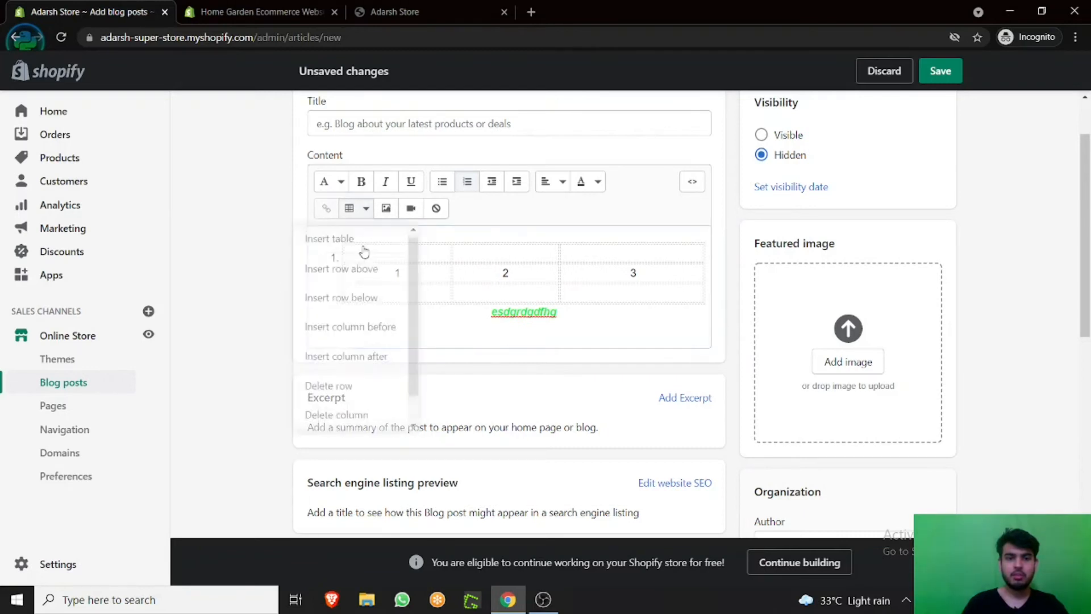
click(341, 391)
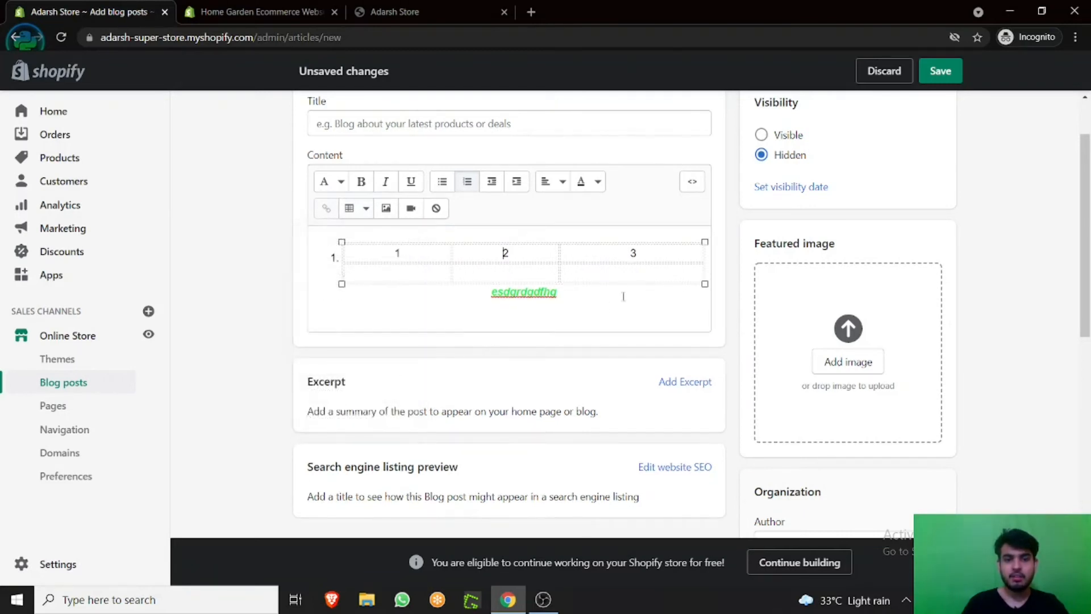
Delete the table column containing 2 and remove the whole table from the content.
click(654, 253)
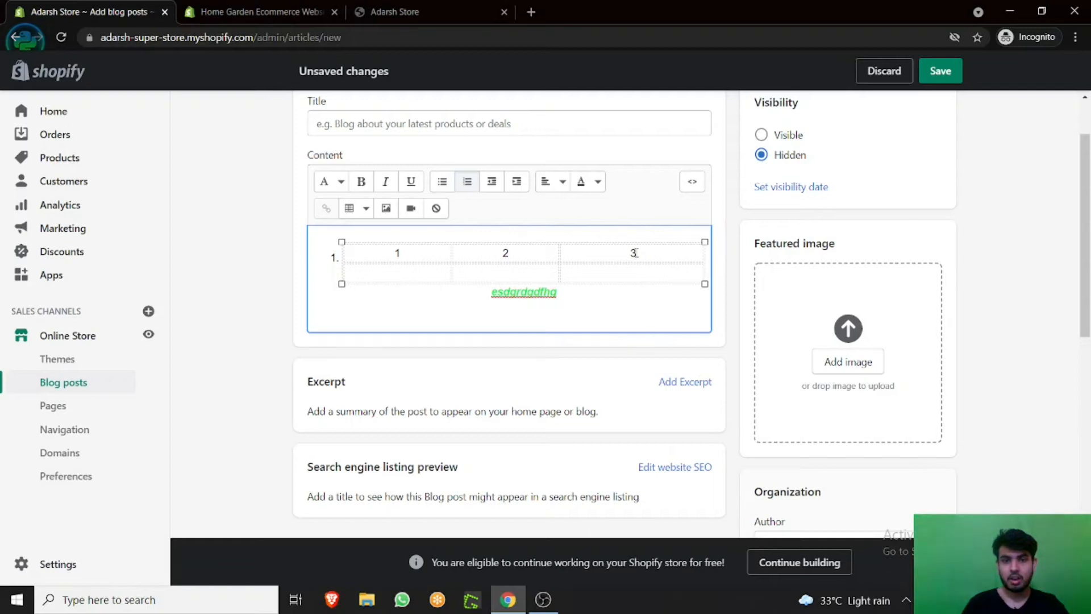
click(366, 207)
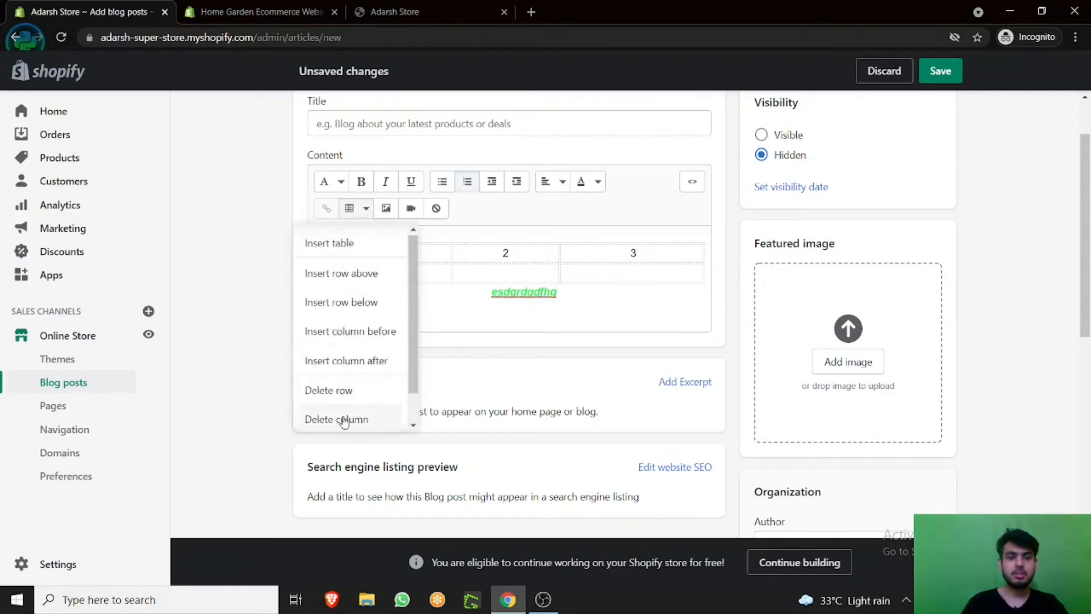
click(339, 421)
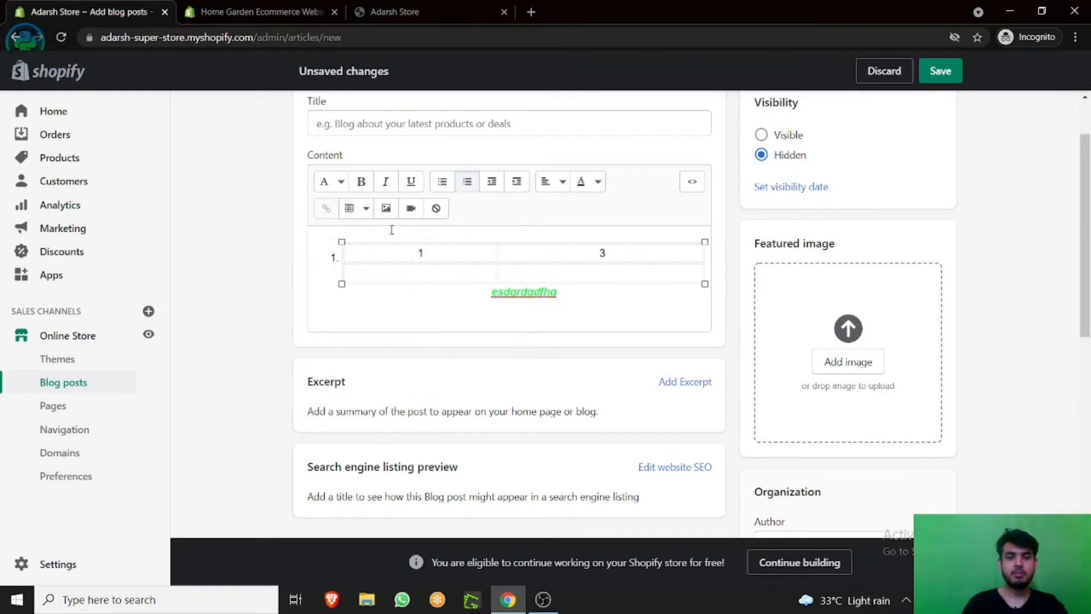
click(349, 210)
scroll(341, 341, down, 1)
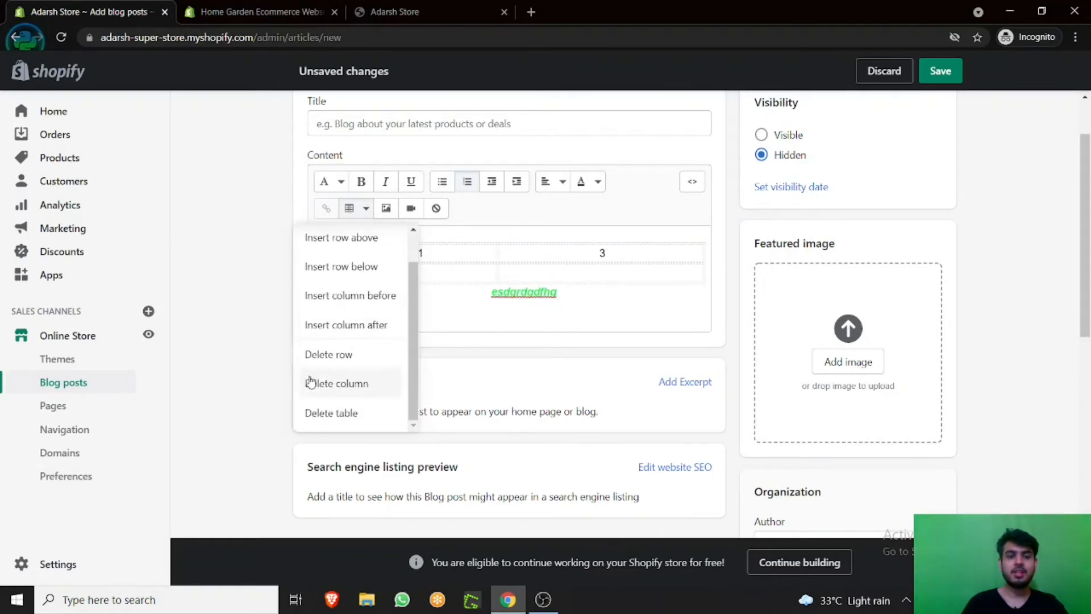
click(330, 413)
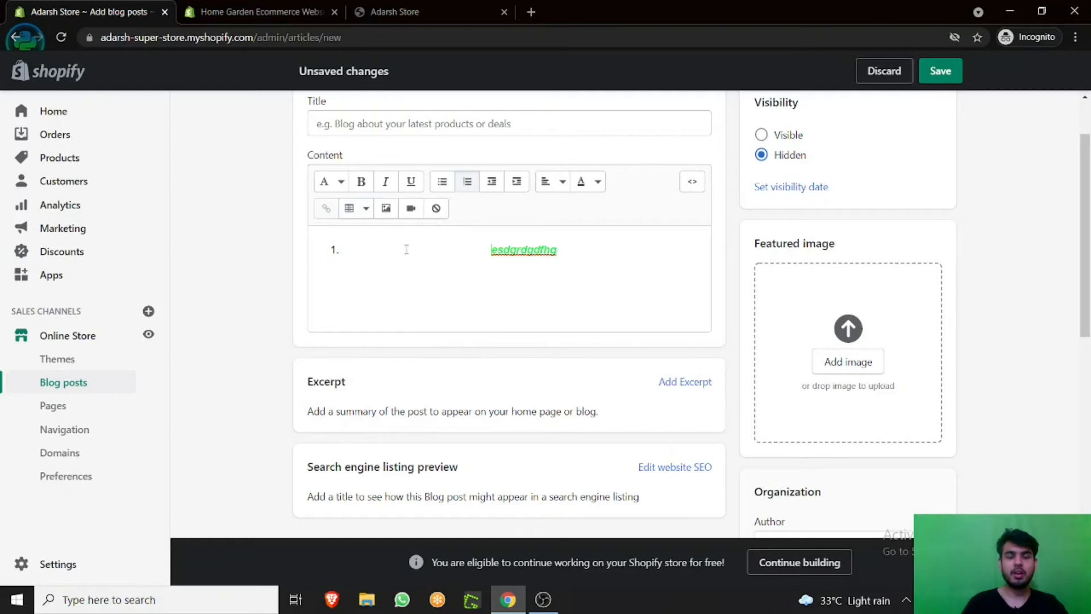
Insert the first uploaded image, the store's dog logo, into the post content at Large (480x480) size.
click(386, 209)
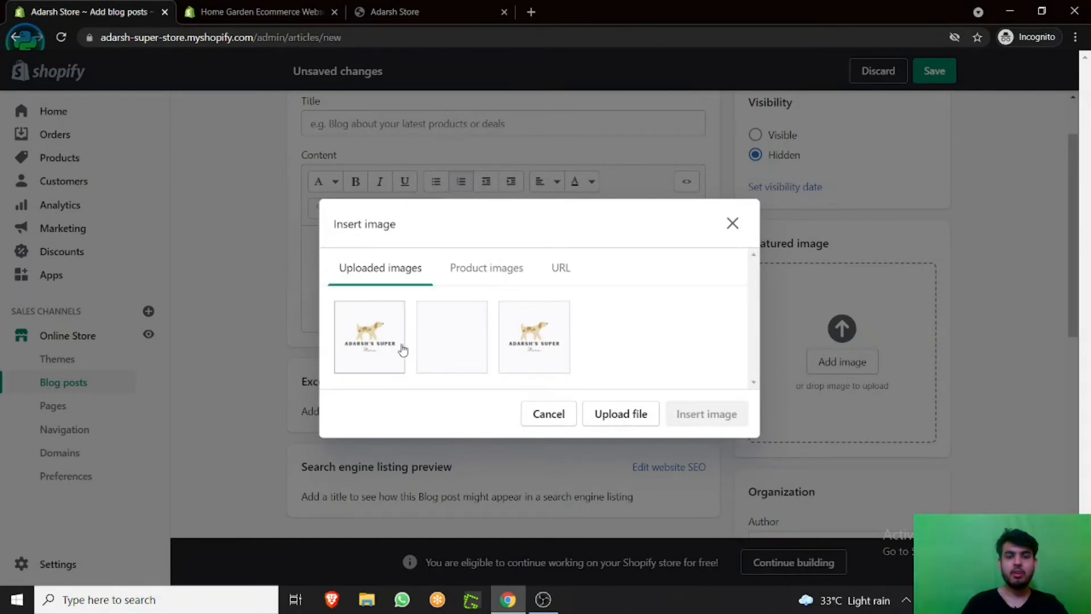
click(559, 270)
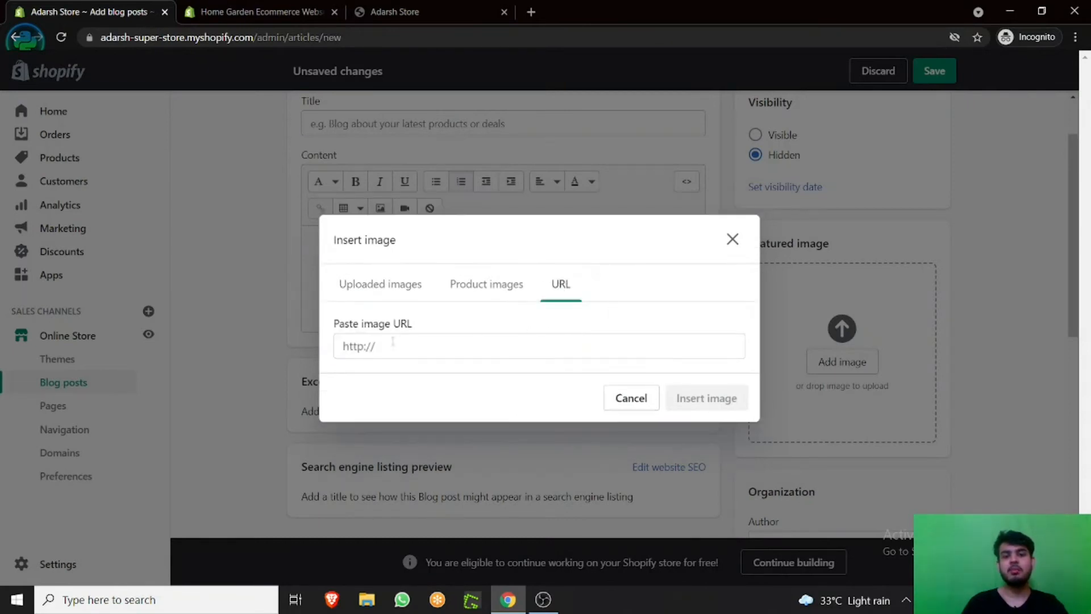
click(502, 288)
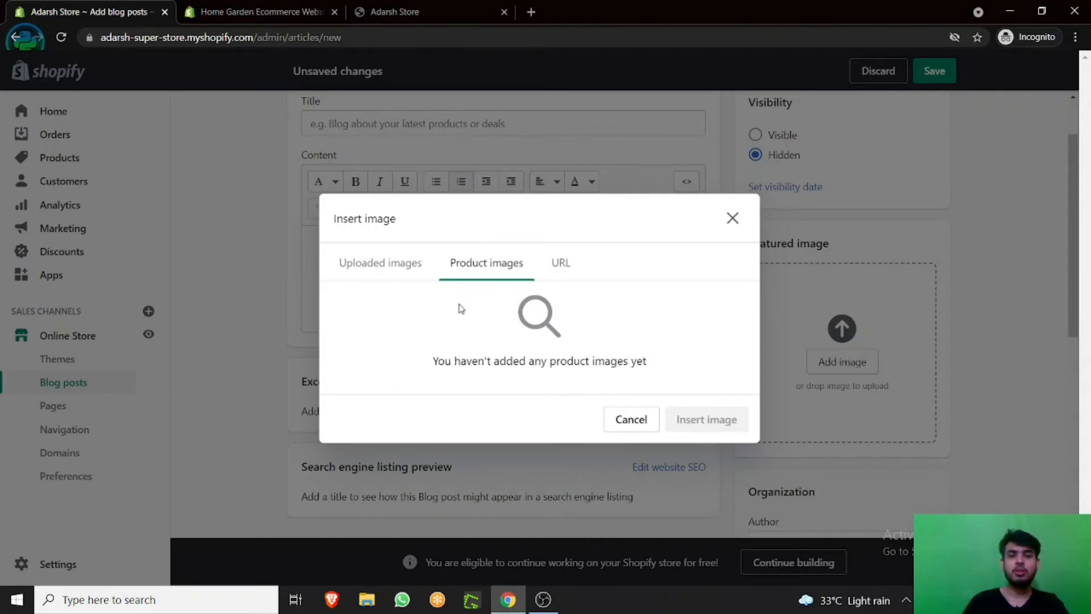
click(398, 274)
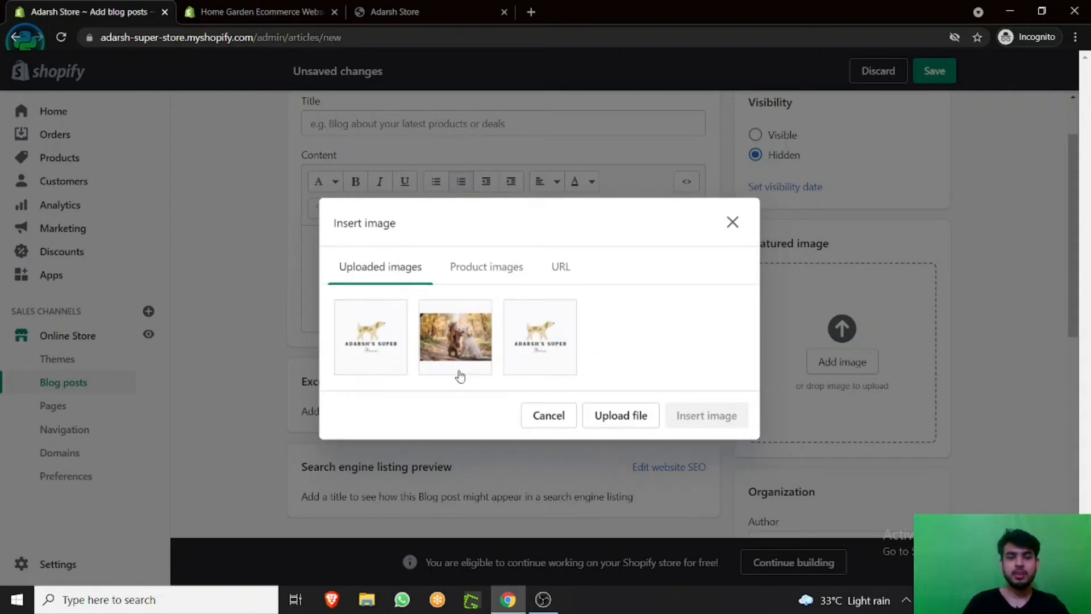
click(367, 343)
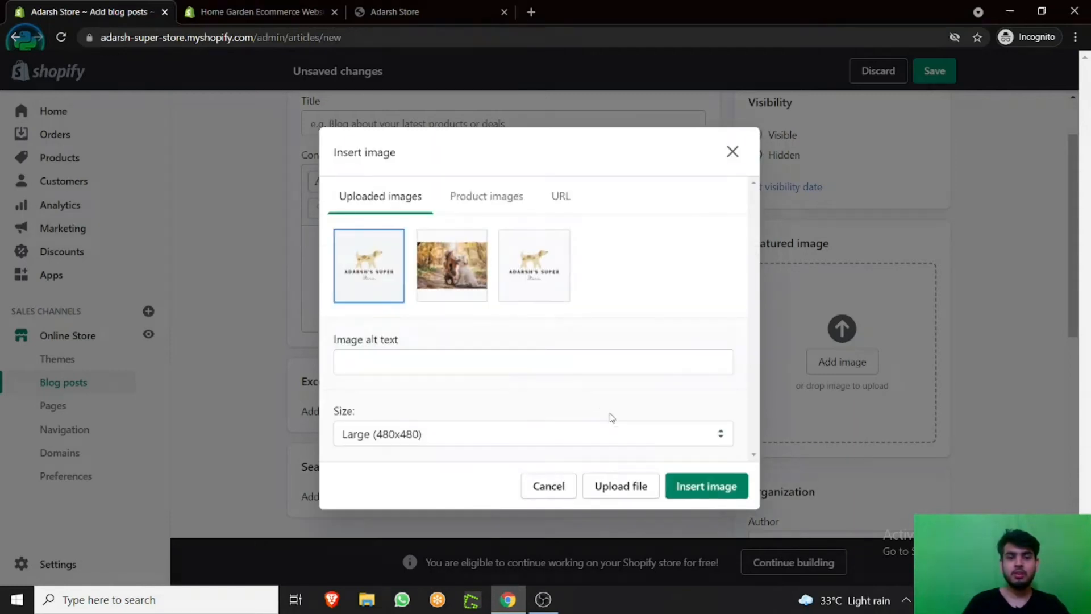
click(708, 489)
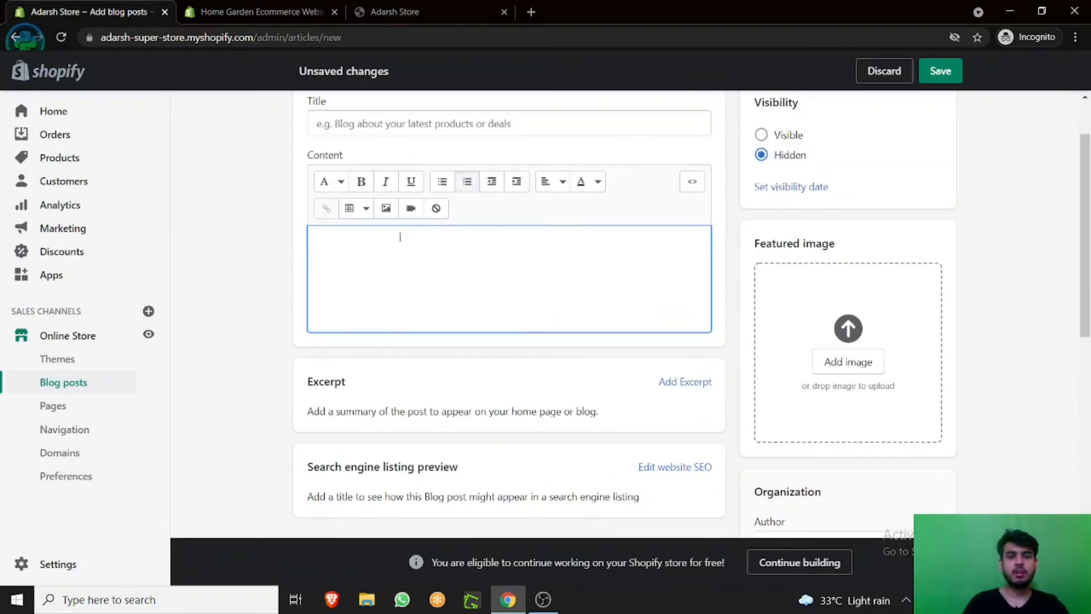
scroll(708, 356, down, 1)
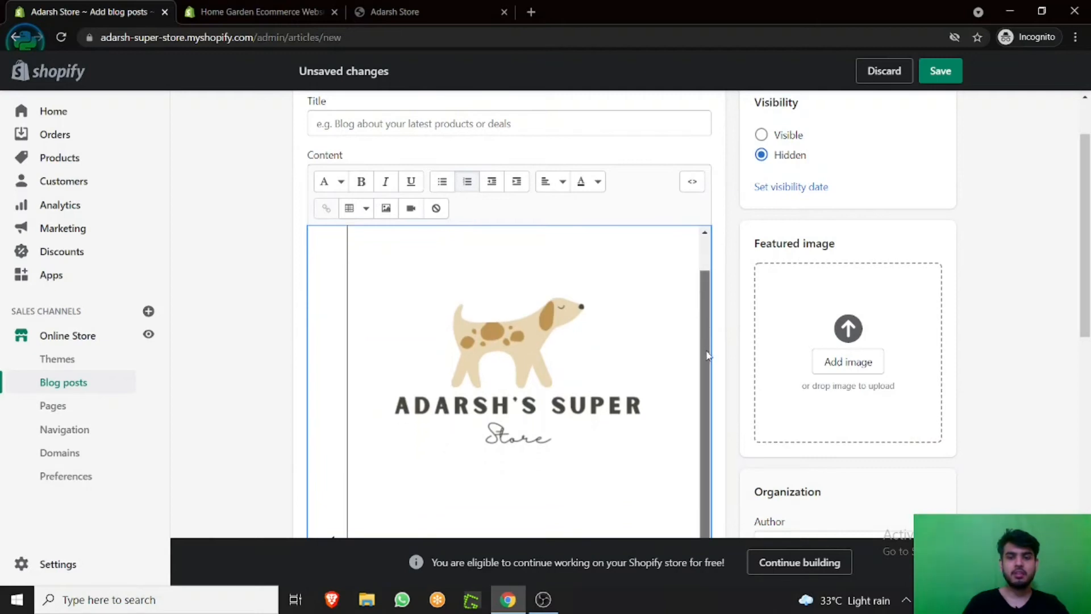
Open the video insertion dialog for the content and close it without adding an embed snippet.
click(411, 209)
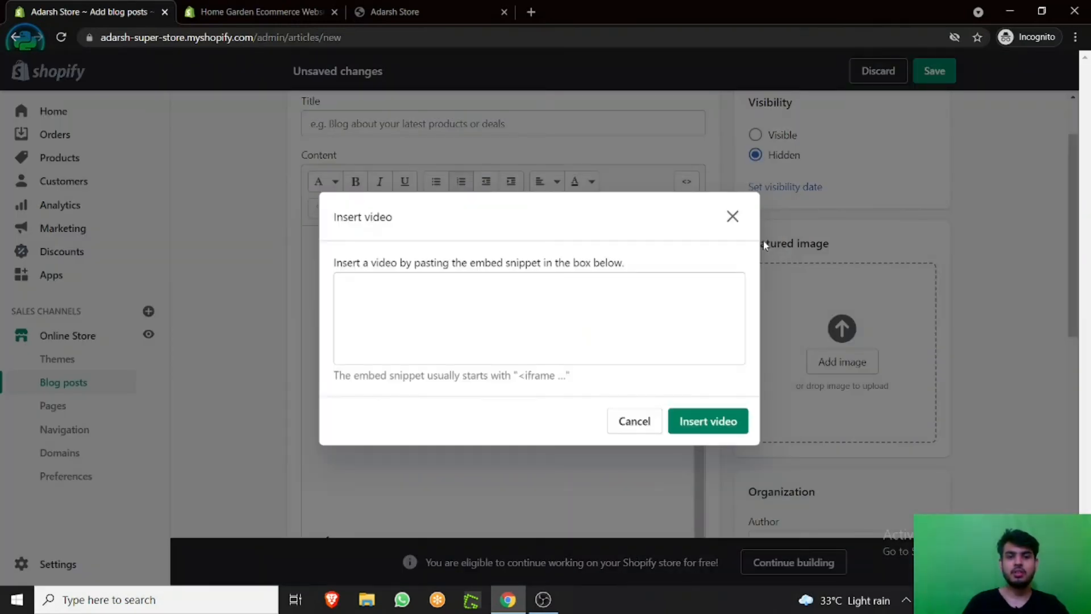
click(732, 216)
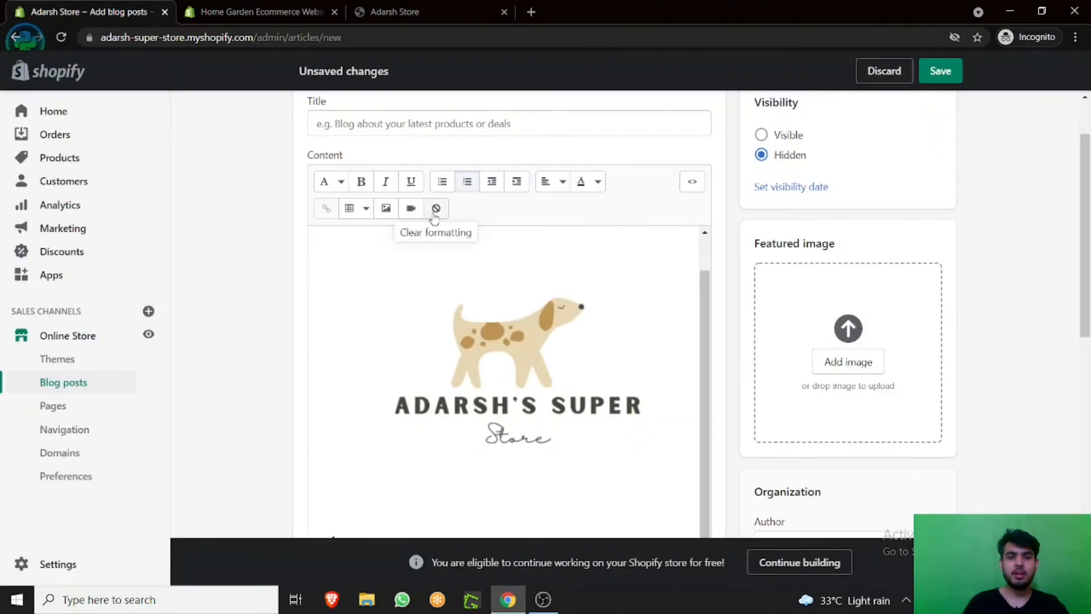
Examine the post's author field and the available choices for which blog it belongs to.
scroll(434, 217, down, 5)
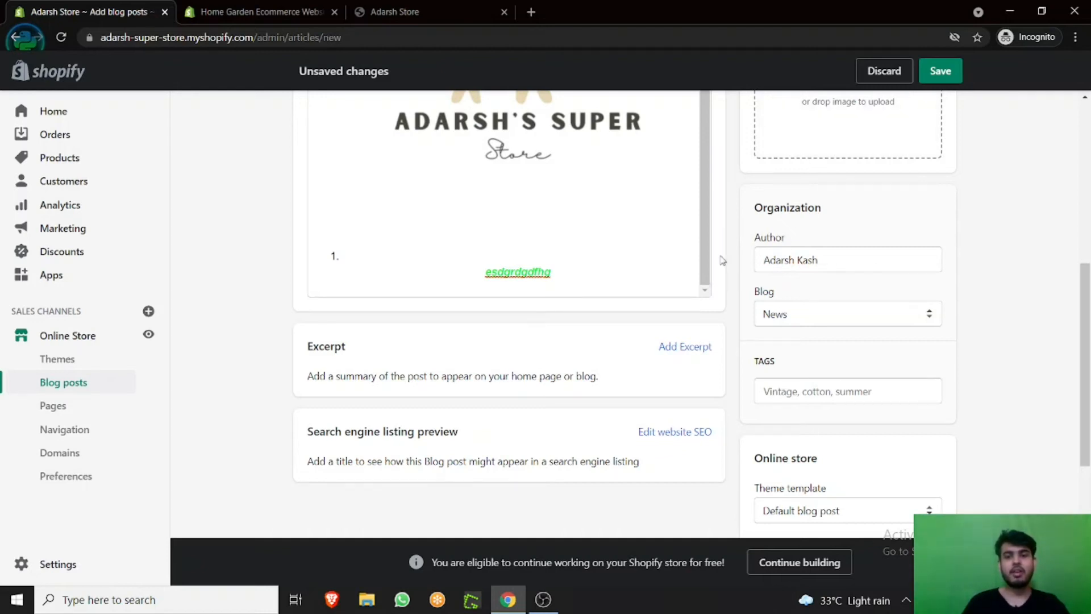
triple_click(833, 260)
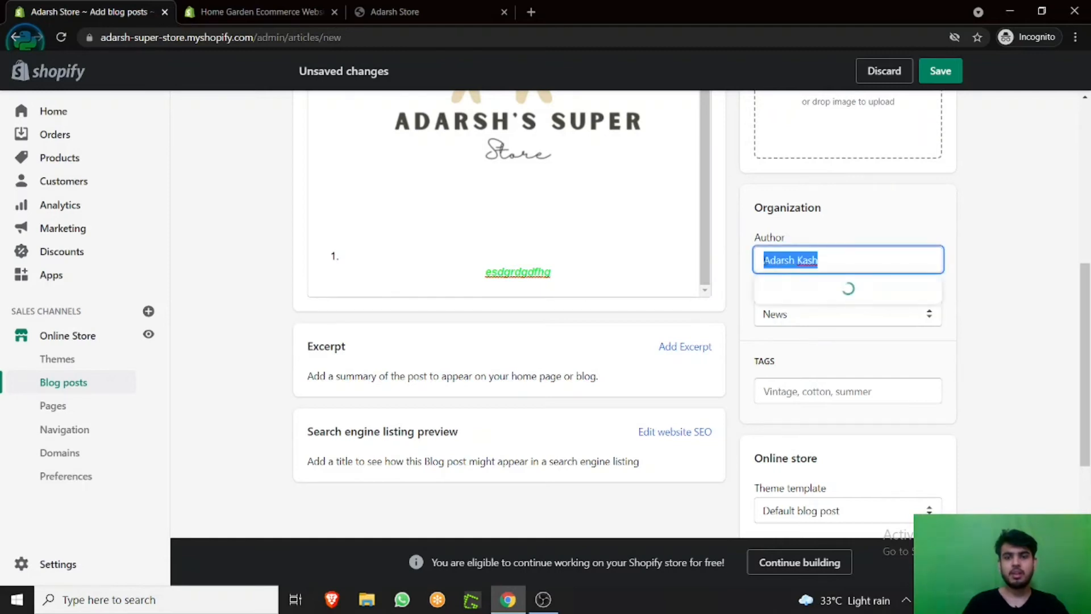
click(739, 254)
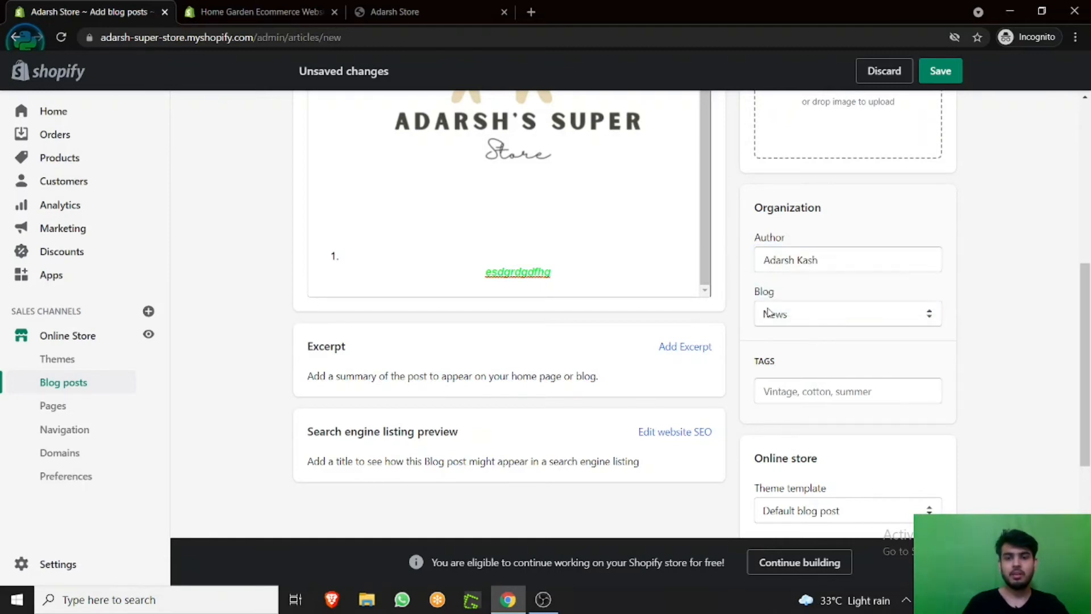
drag(754, 292, 778, 295)
click(745, 292)
click(832, 311)
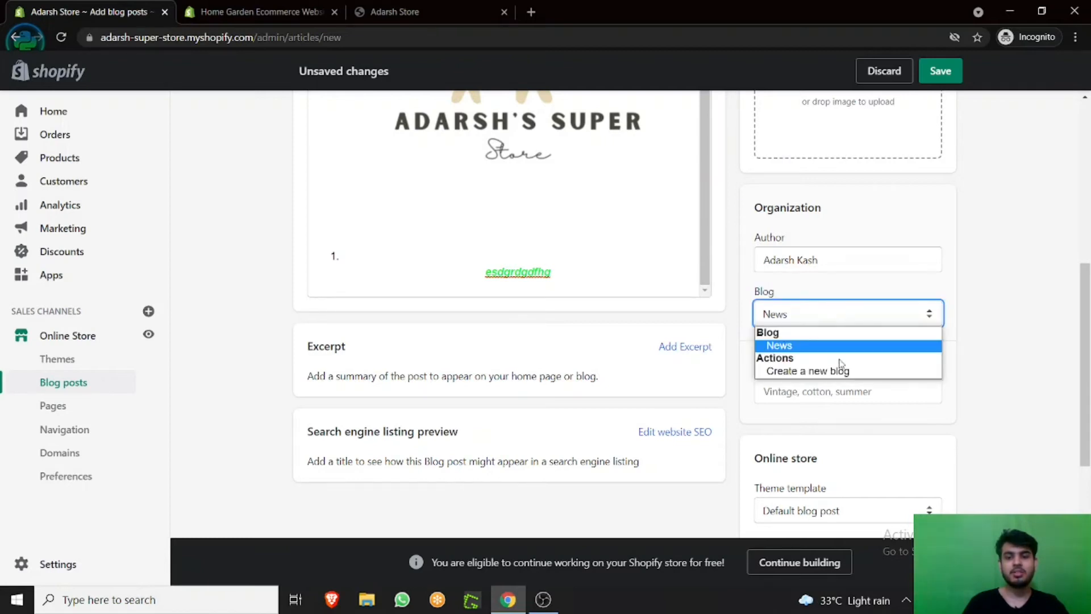
click(988, 315)
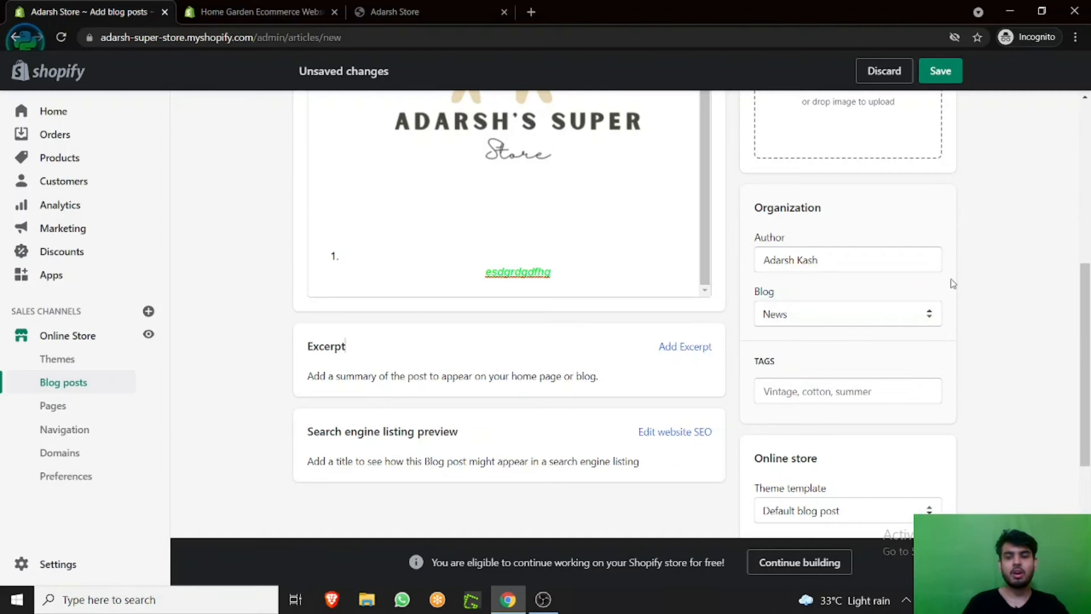
Examine the post's tags field and the theme template choices for the online store.
scroll(807, 256, down, 3)
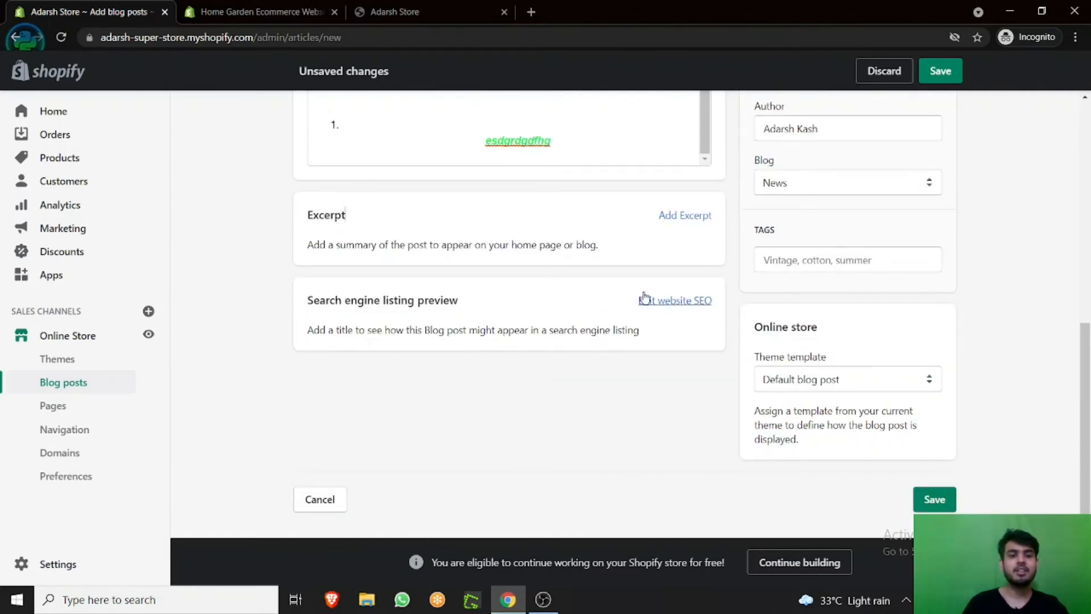
scroll(630, 299, up, 10)
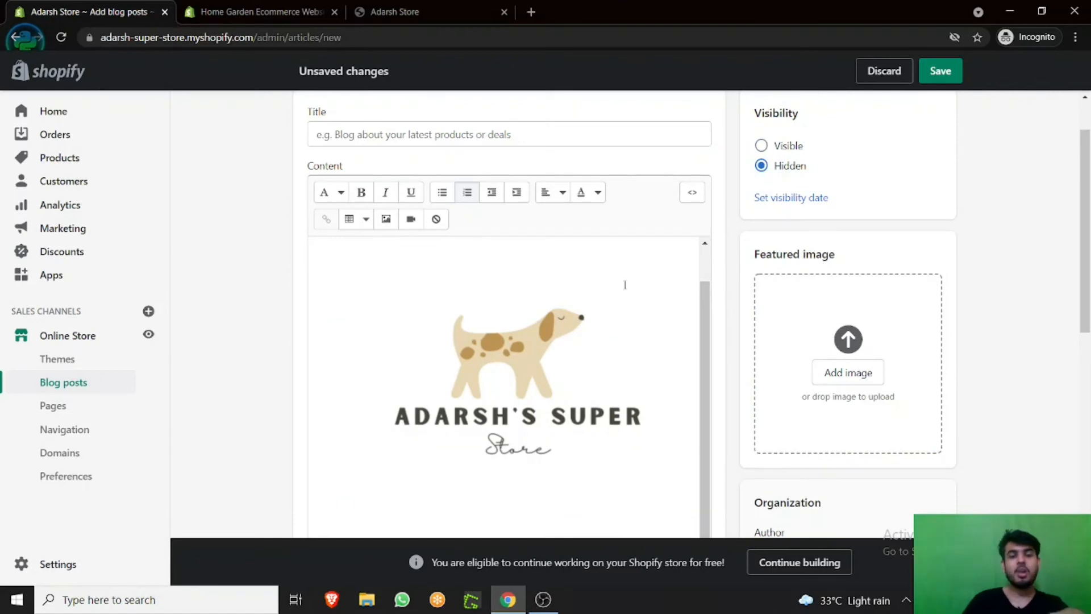
scroll(617, 272, down, 6)
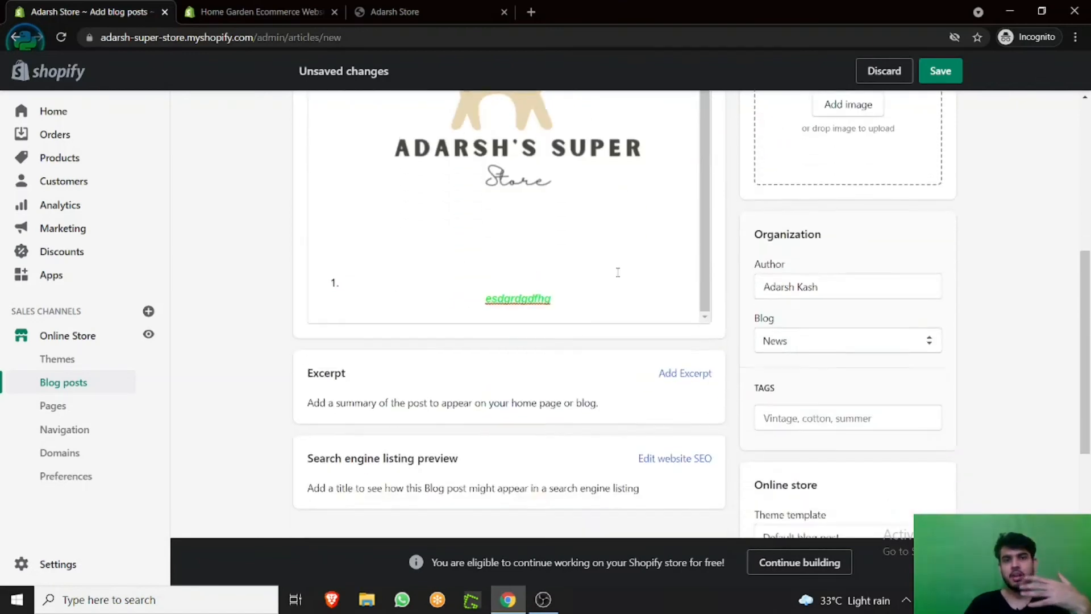
scroll(617, 272, down, 1)
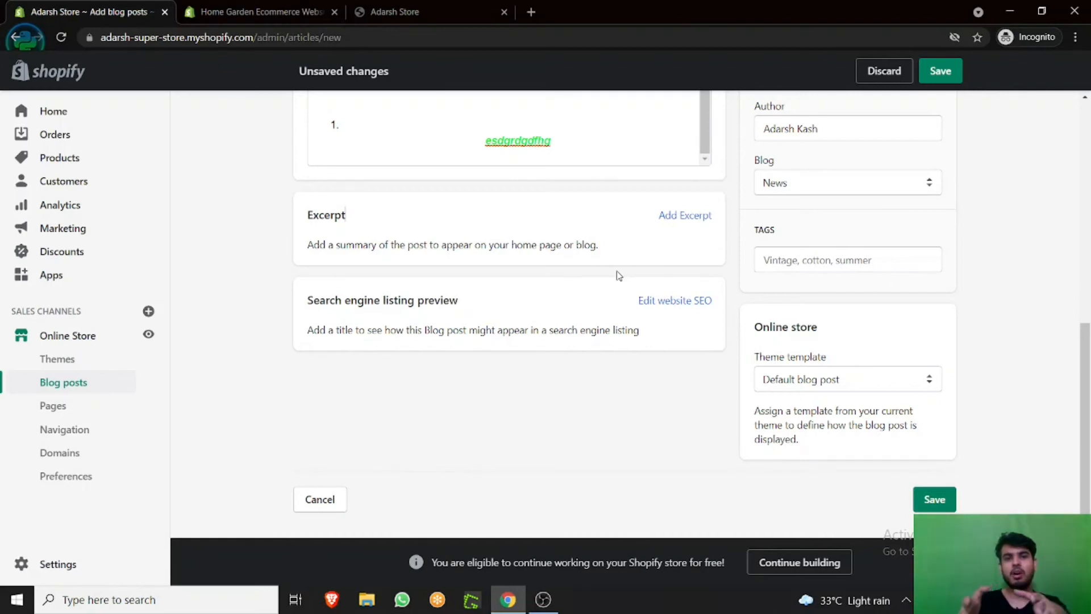
click(821, 259)
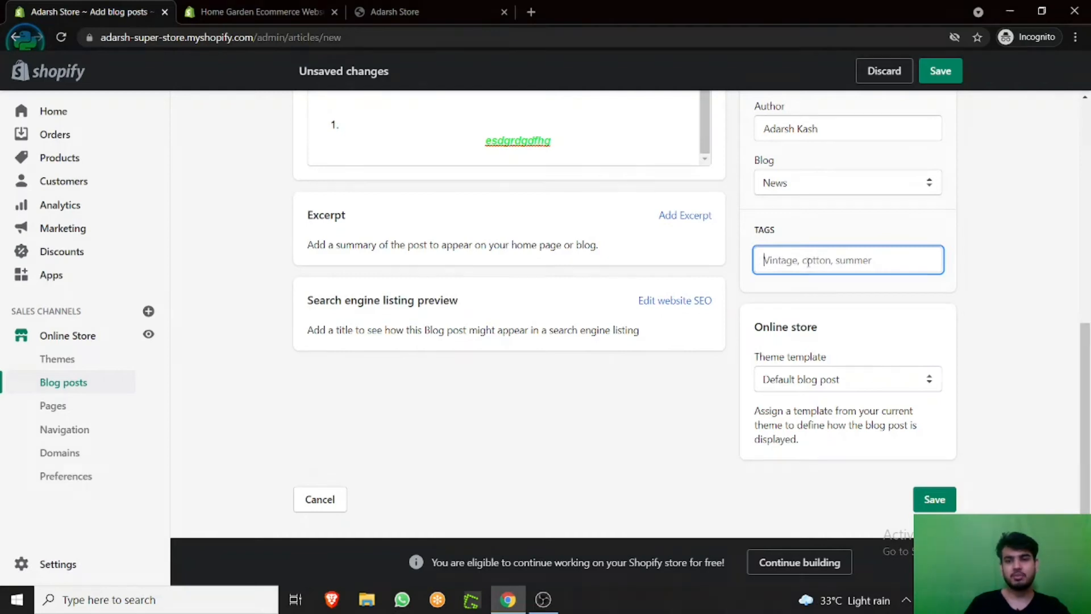
click(659, 398)
click(856, 382)
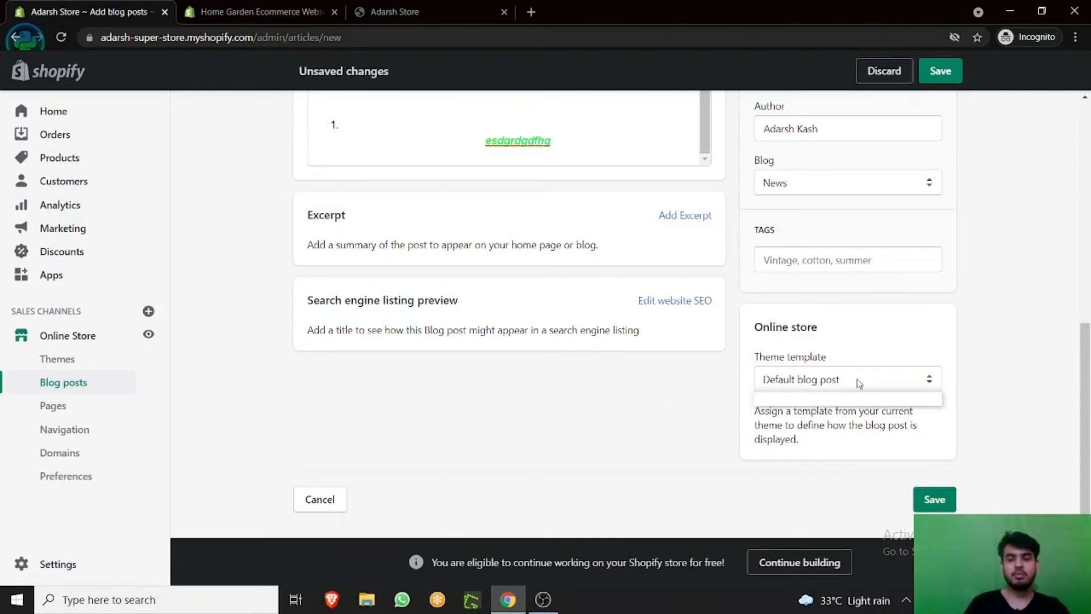
click(601, 402)
Enter sss as the blog post's title.
scroll(602, 397, up, 10)
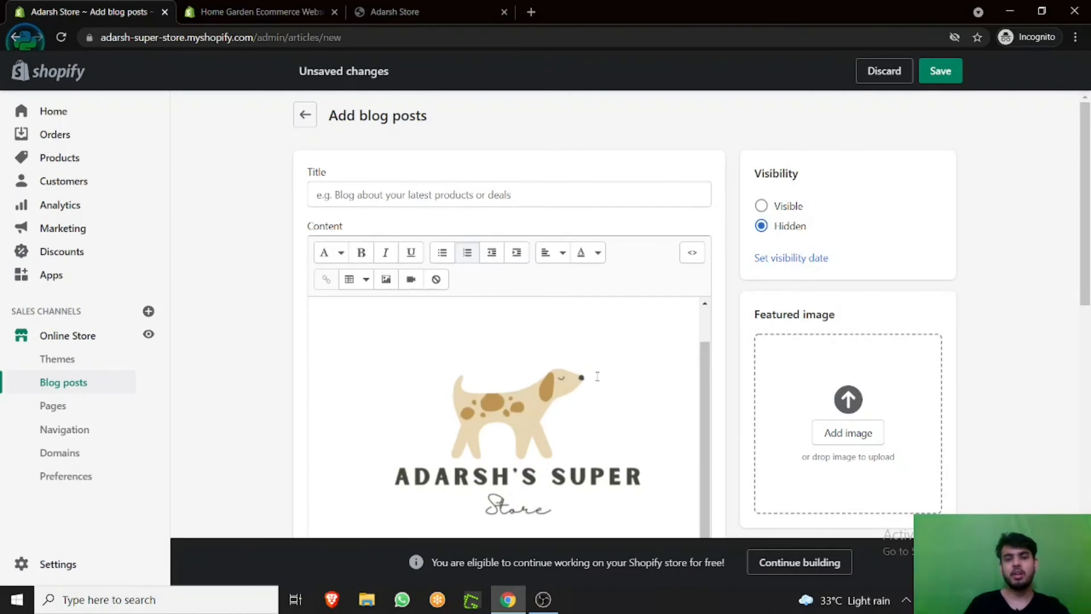
click(511, 193)
text(sss)
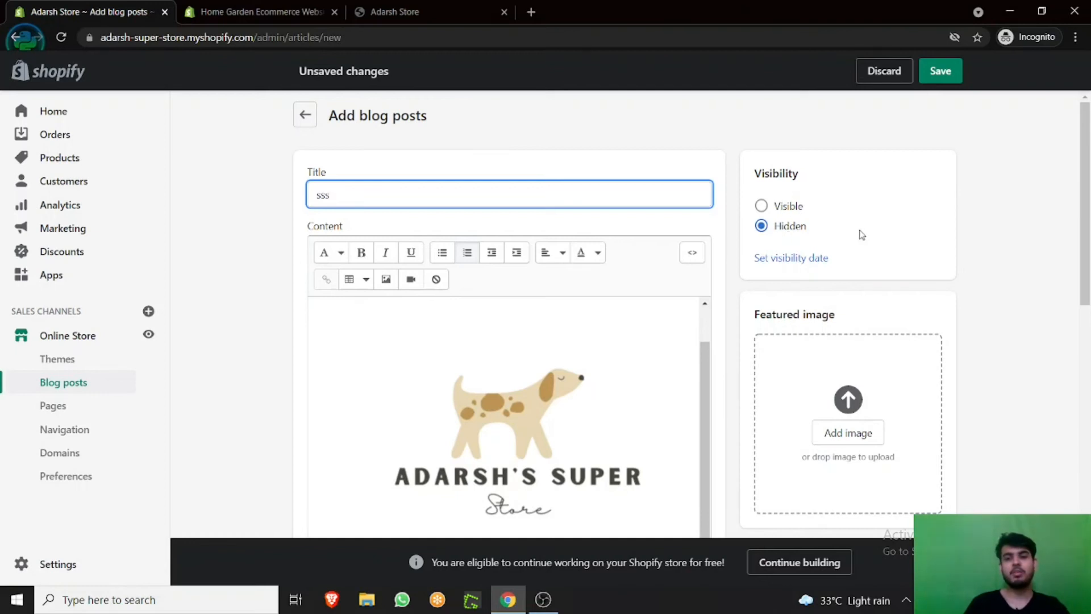
Schedule the post's visibility for 13/7/2021 at 12:30 am.
click(761, 207)
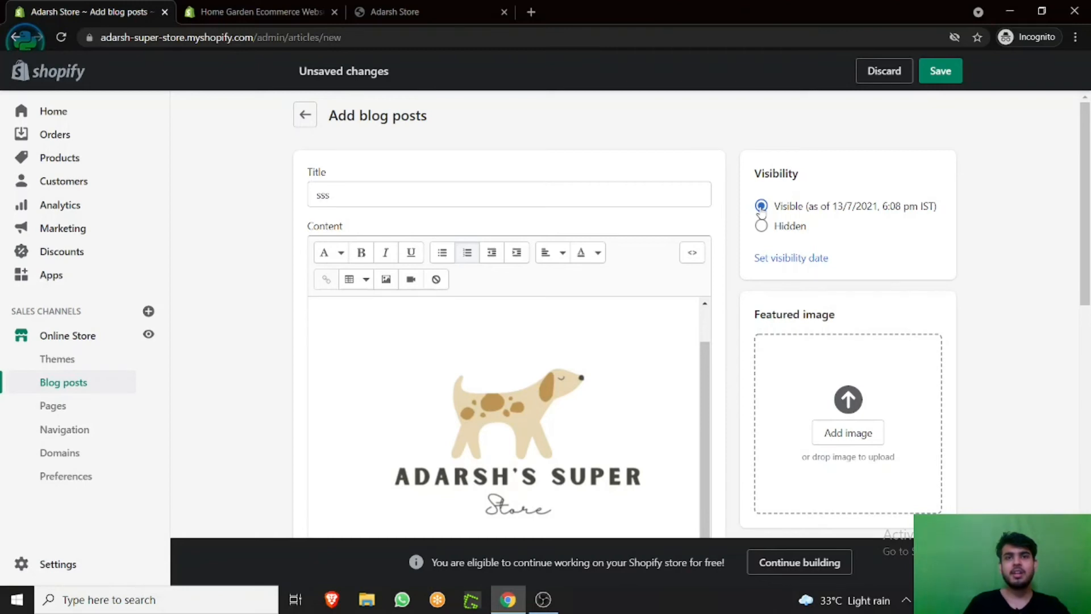
click(764, 260)
scroll(795, 257, down, 1)
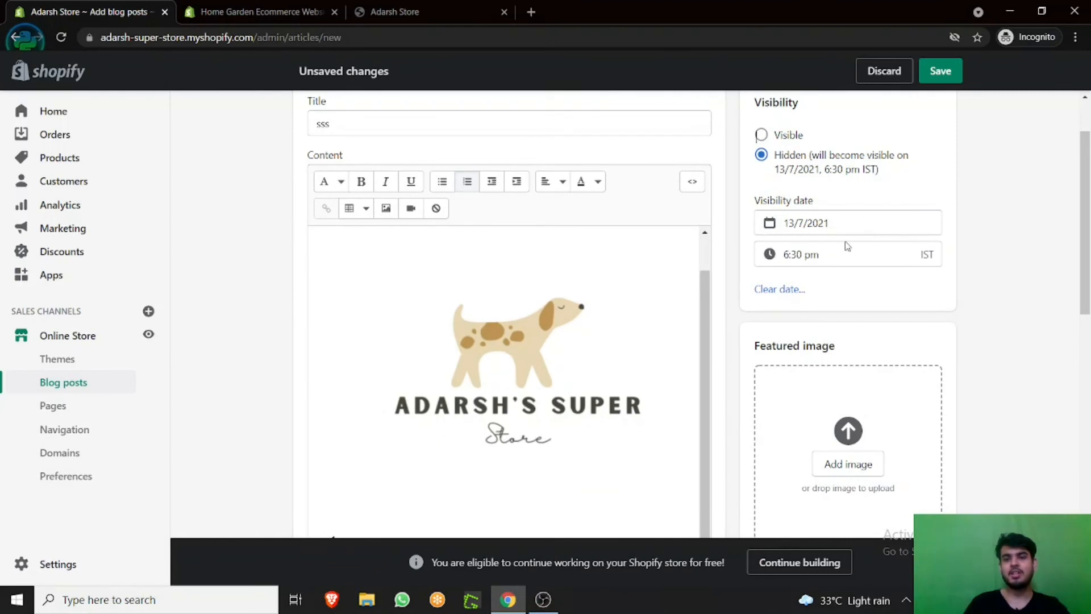
click(823, 254)
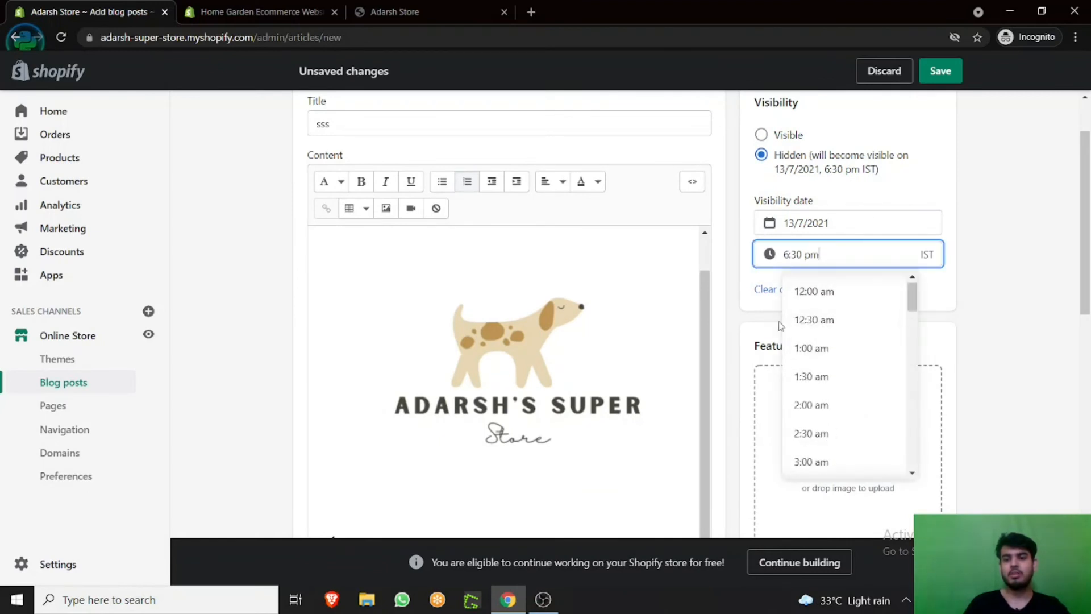
click(823, 322)
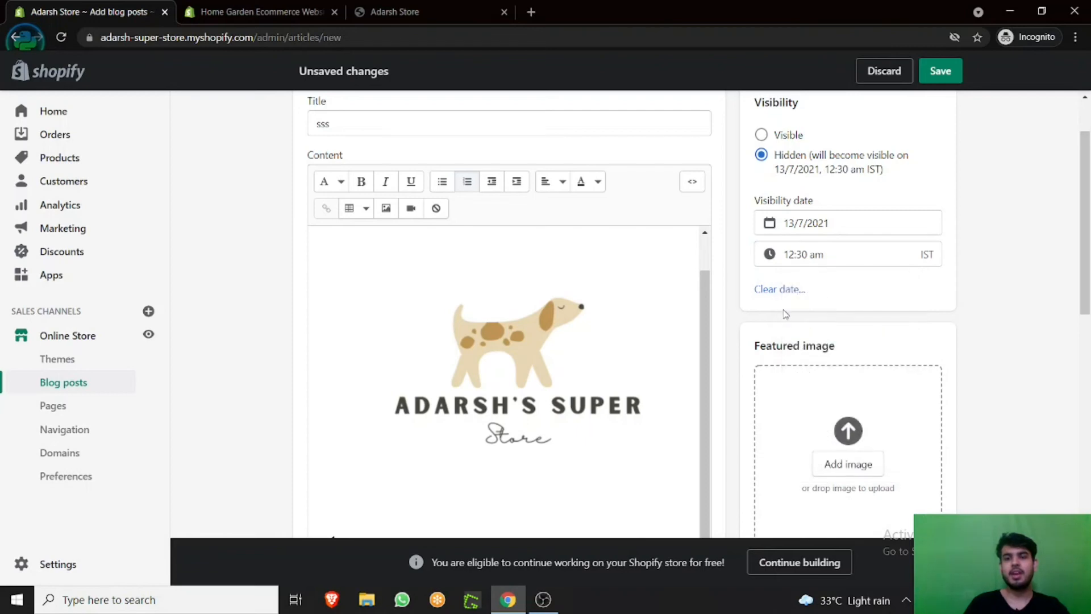
Open the file picker for the post's featured image and dismiss it without choosing a file.
scroll(972, 281, down, 6)
scroll(972, 281, up, 3)
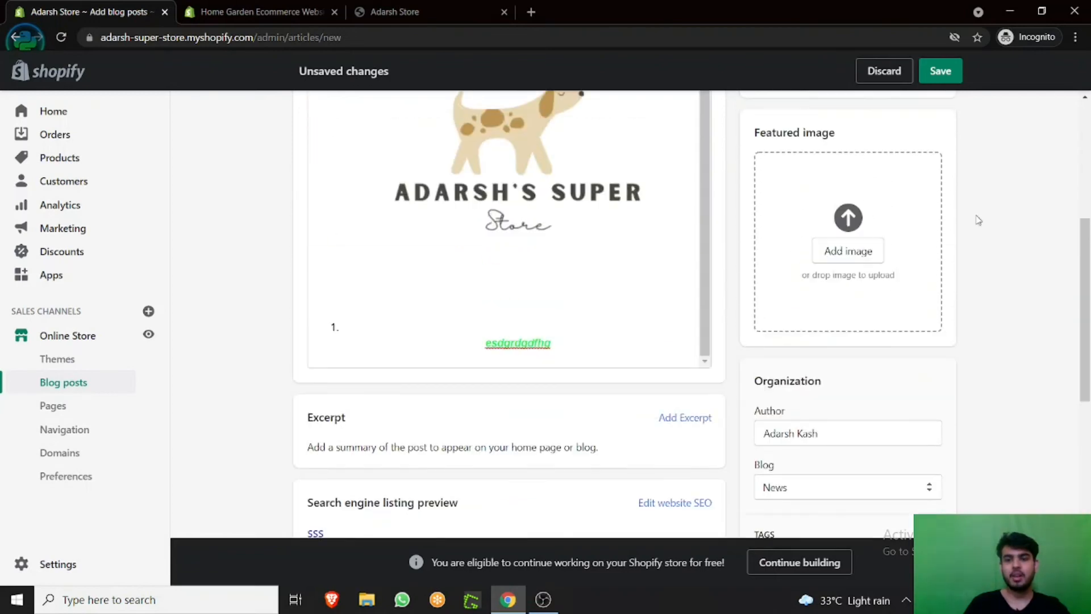
drag(753, 137, 863, 130)
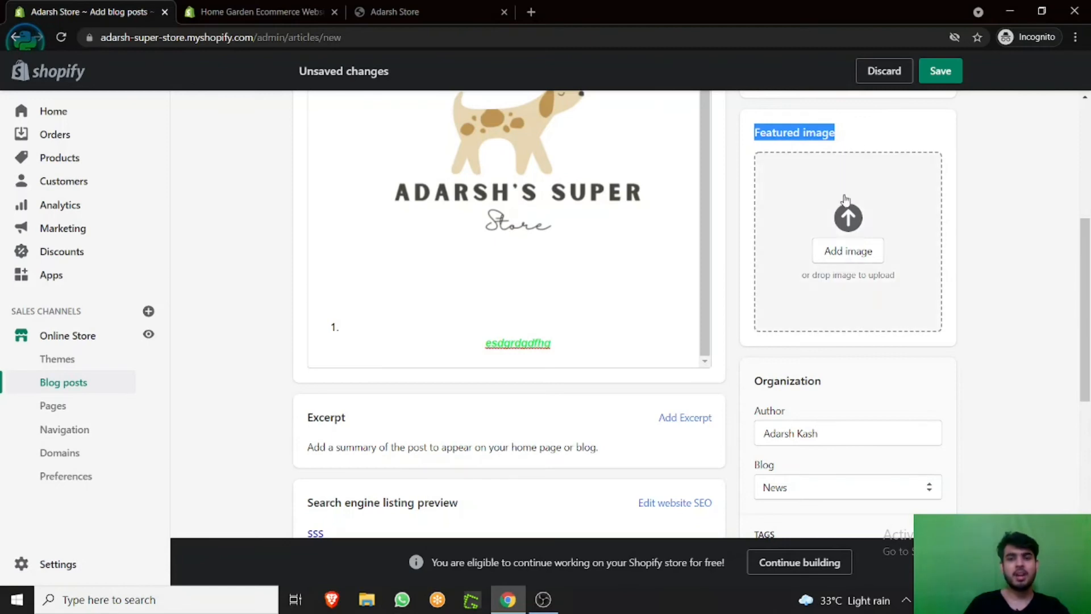
click(851, 257)
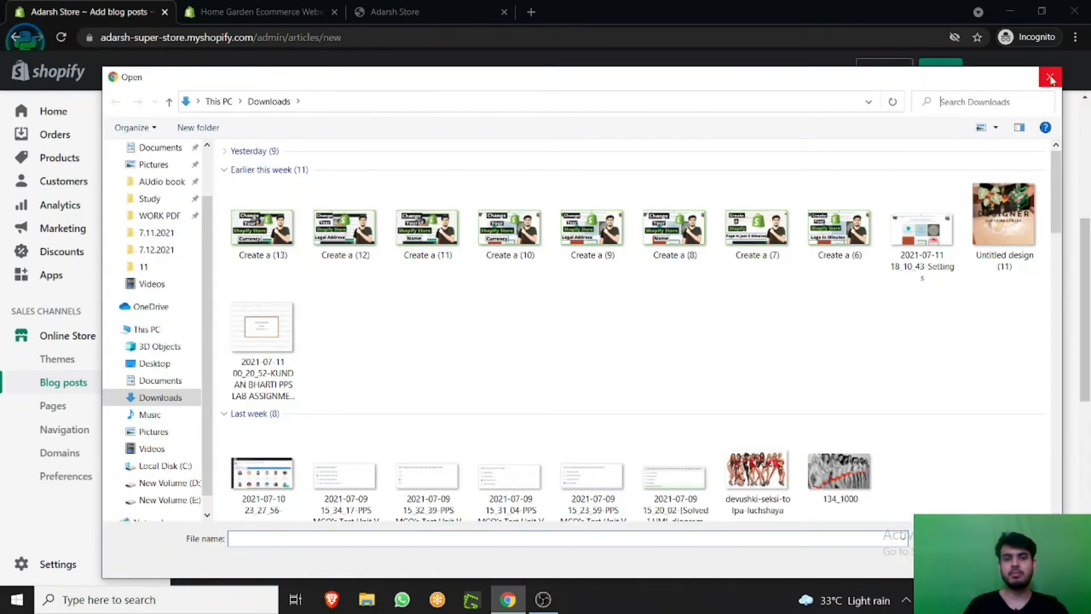
click(1049, 77)
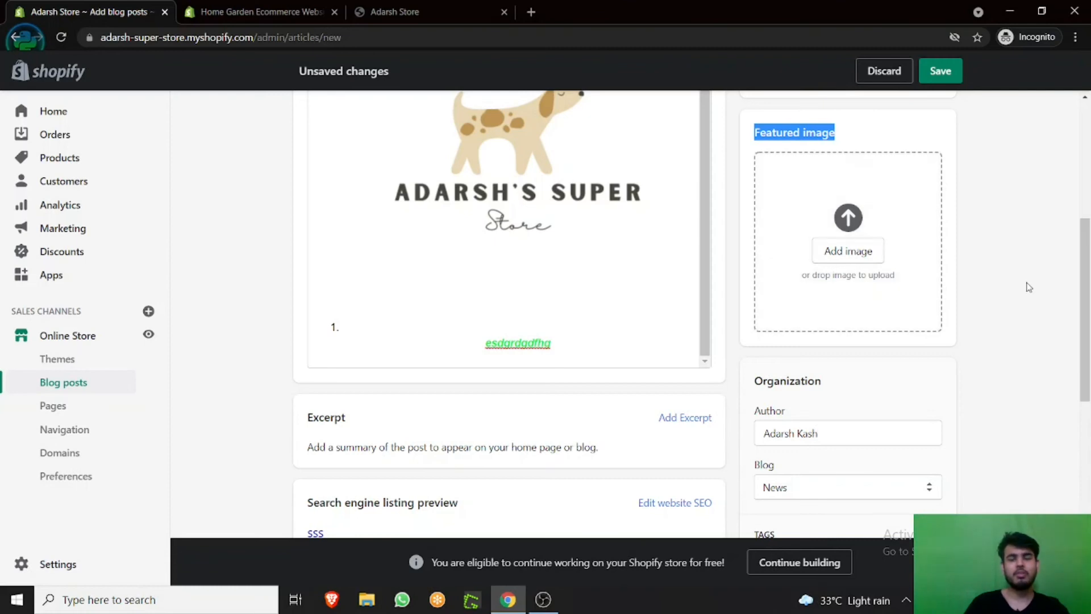
Examine the excerpt section's description and the post's title and URL in the search engine listing preview.
scroll(1055, 164, down, 4)
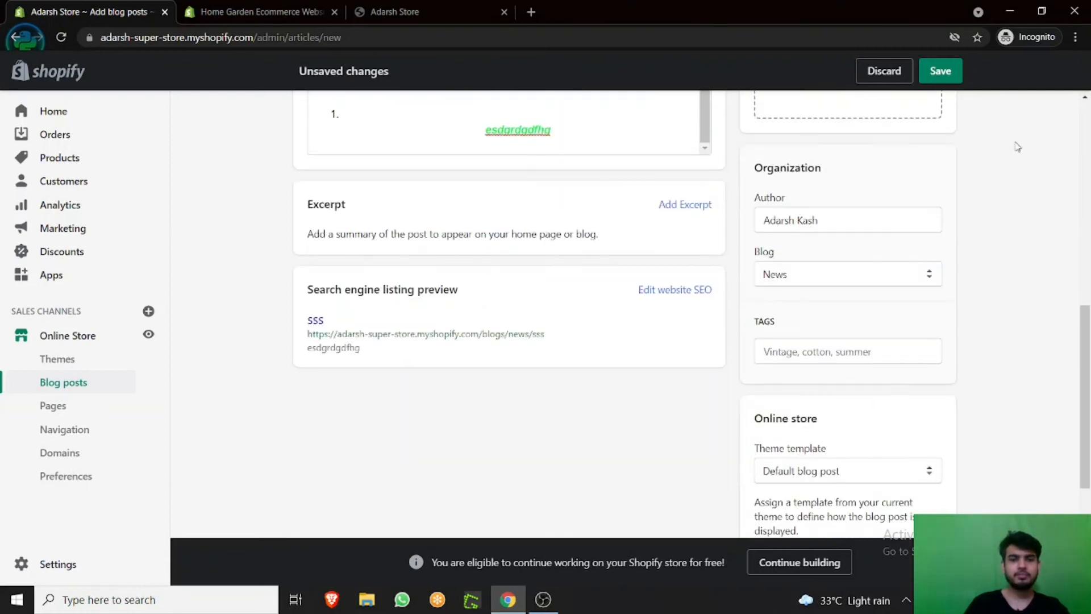
drag(316, 233, 488, 247)
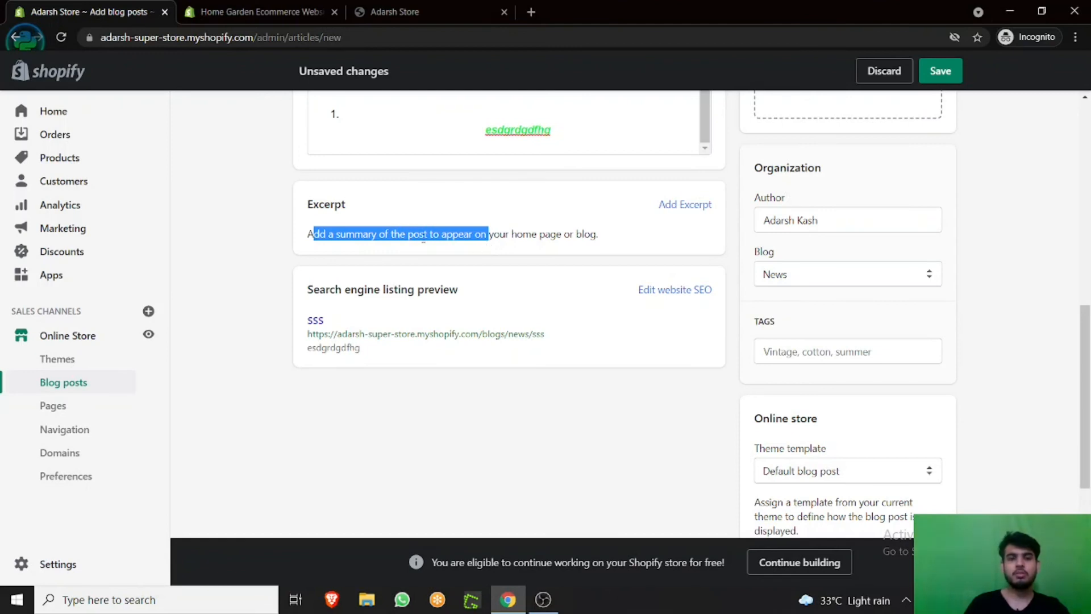
click(417, 234)
drag(416, 233, 453, 234)
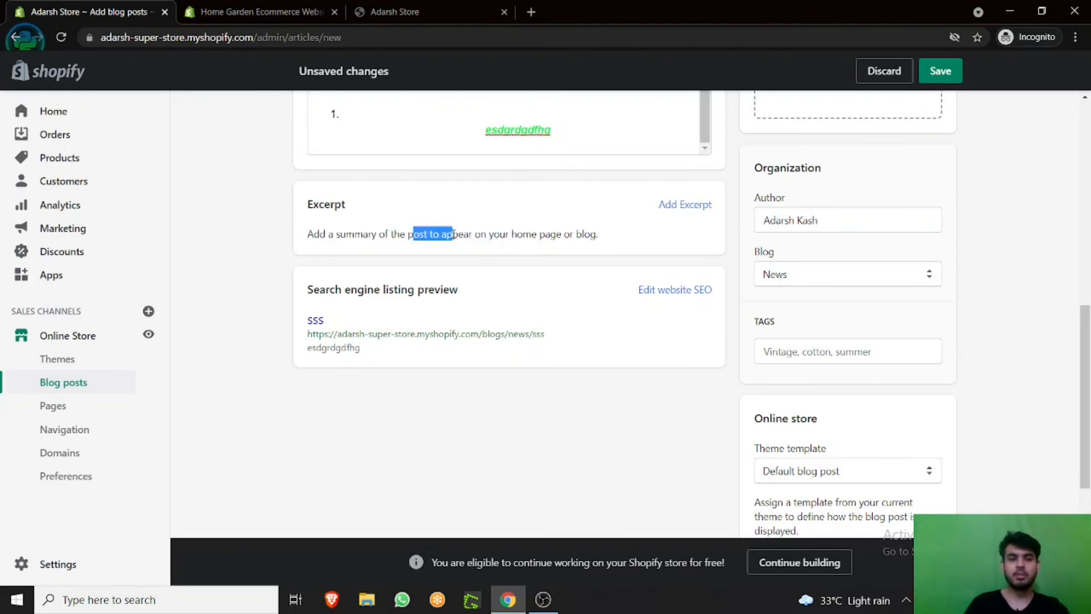
drag(313, 289, 431, 289)
click(241, 295)
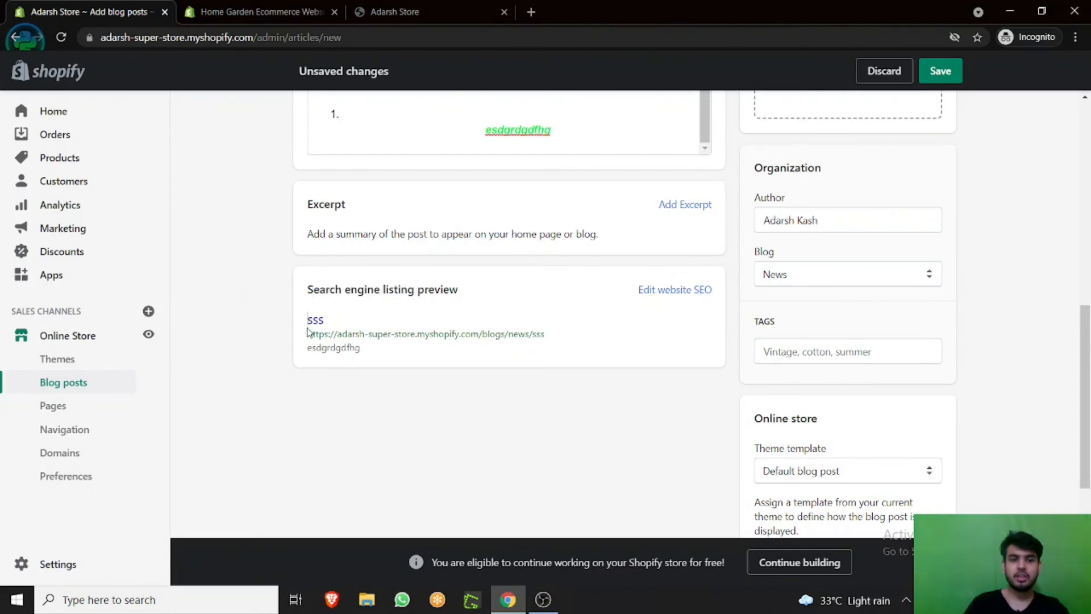
drag(317, 333, 538, 333)
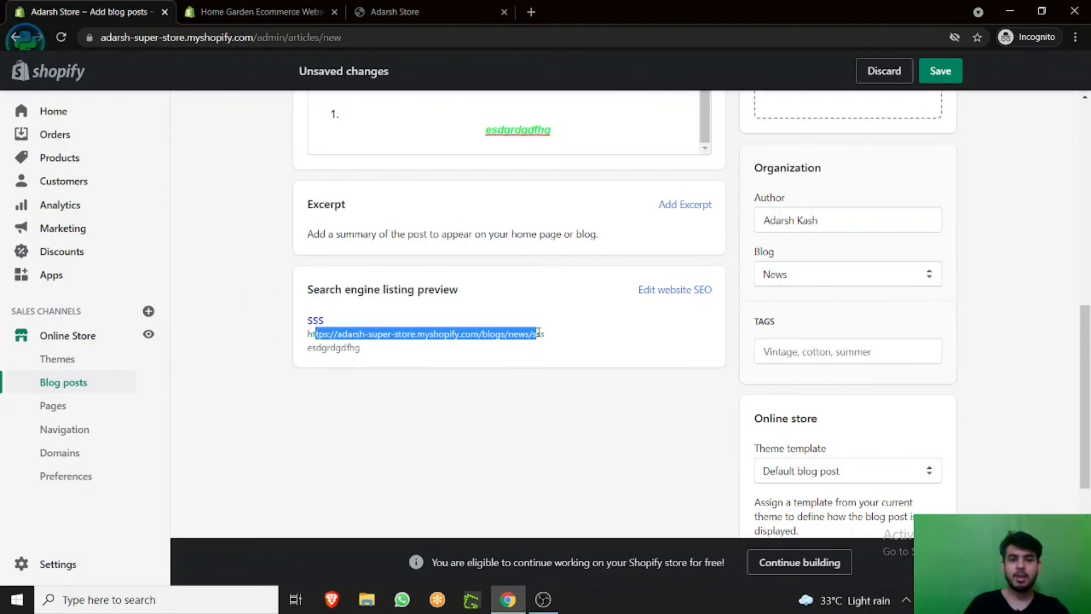
Insert cccc before the green esdgrdgdfhg text in the post's content and save the blog post.
click(412, 131)
text(cccc)
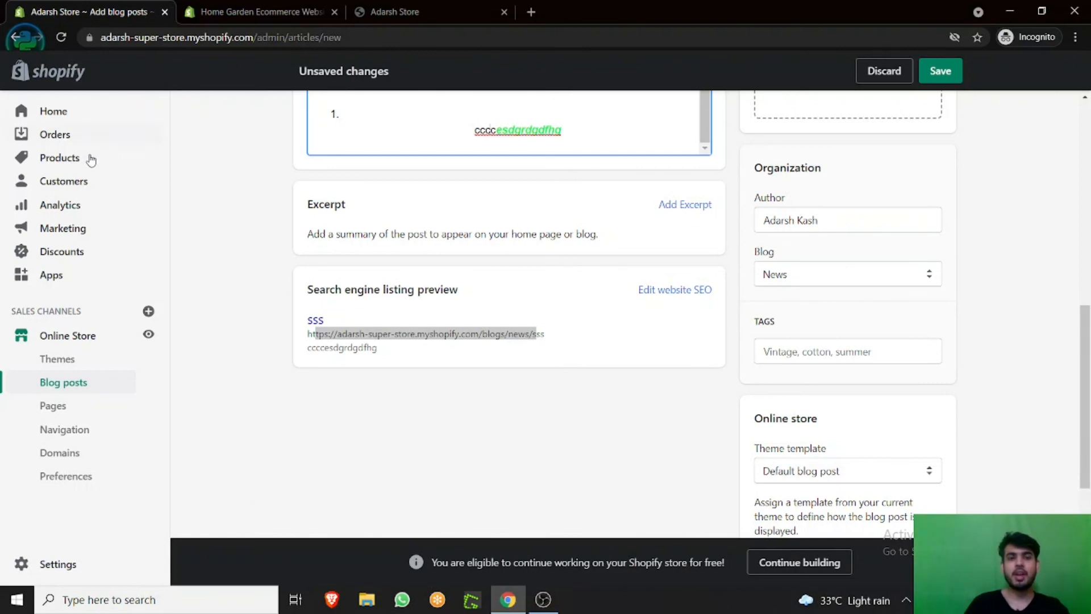
scroll(564, 484, up, 5)
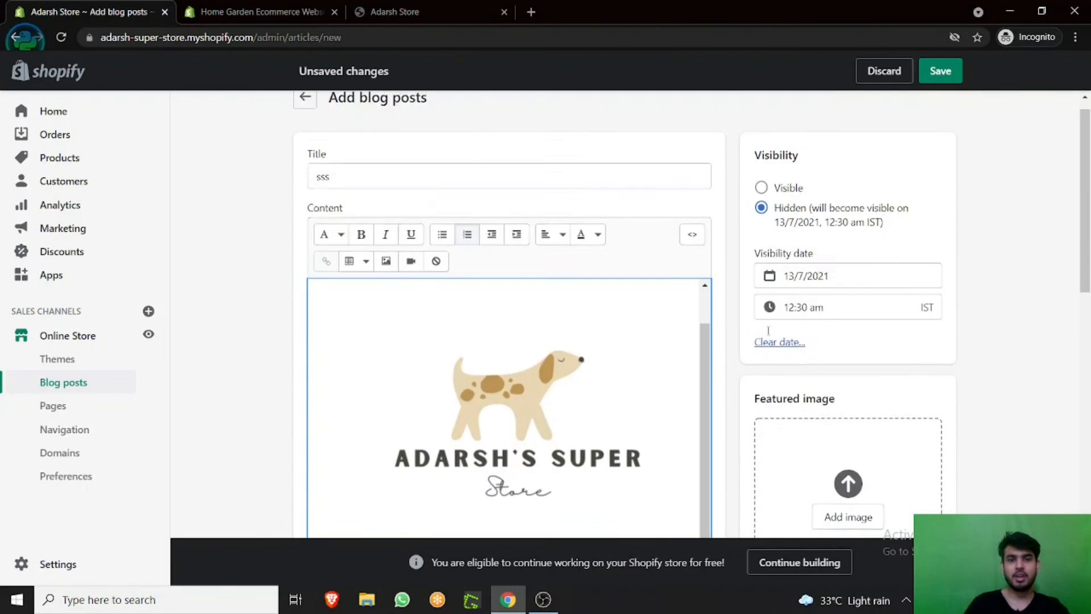
click(939, 72)
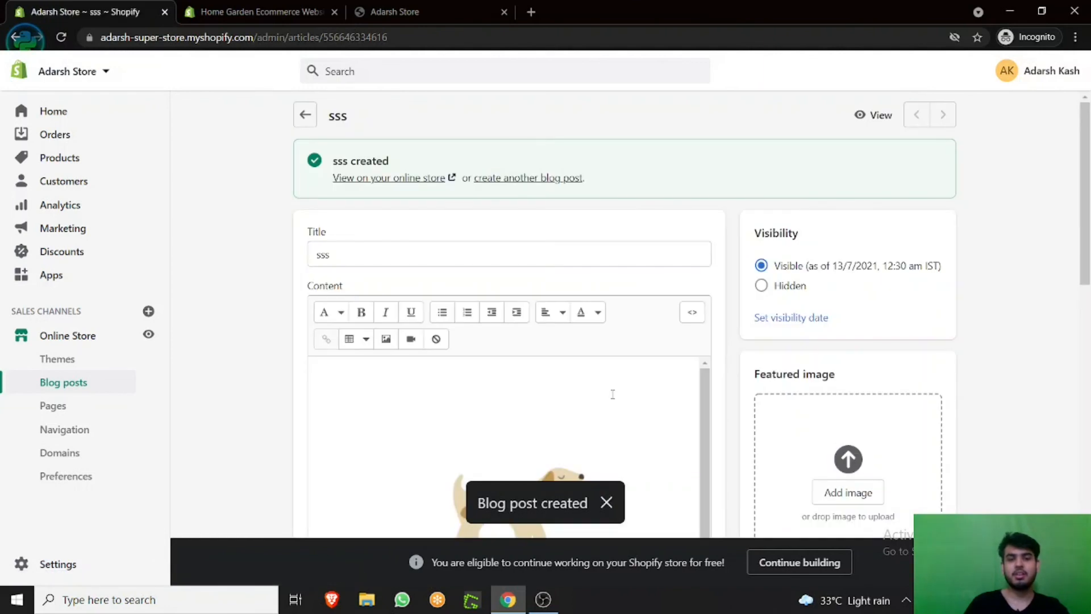
Return to the blog posts list, select the sss post, and view its additional bulk actions without applying any.
click(305, 113)
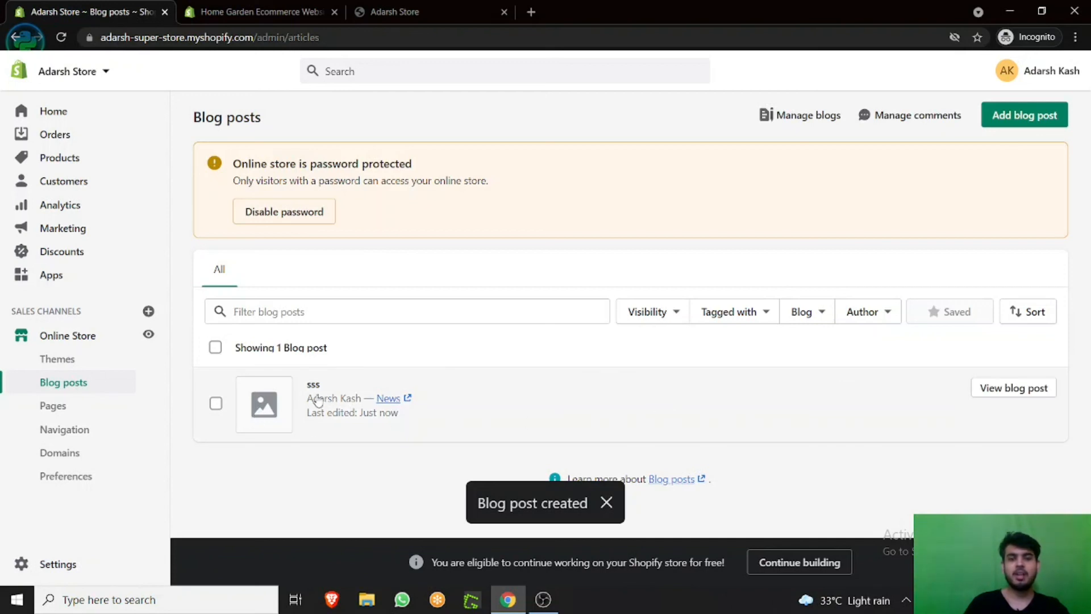
click(216, 404)
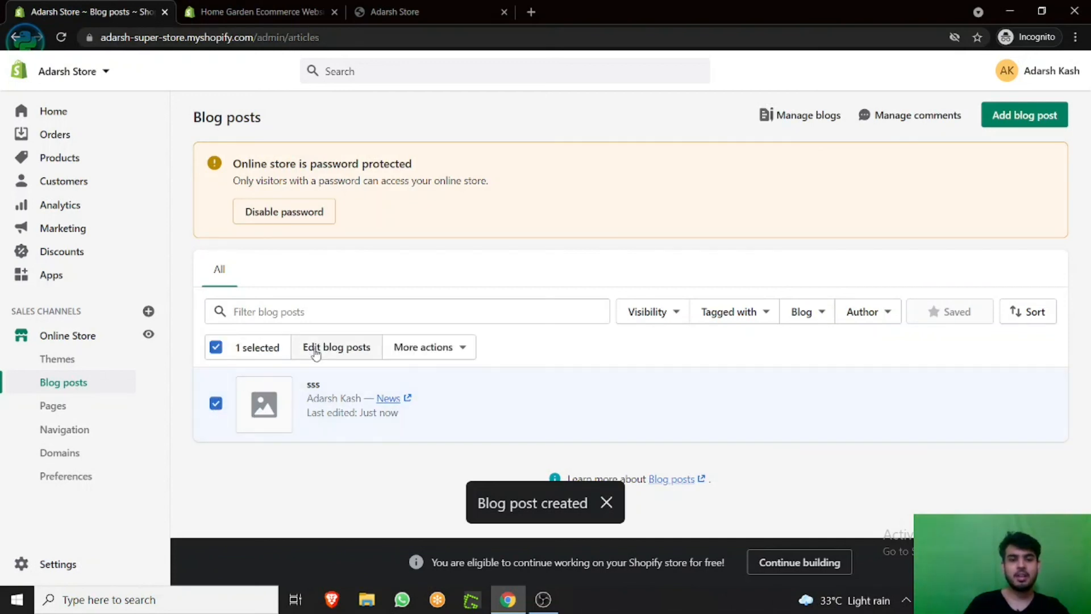
click(453, 350)
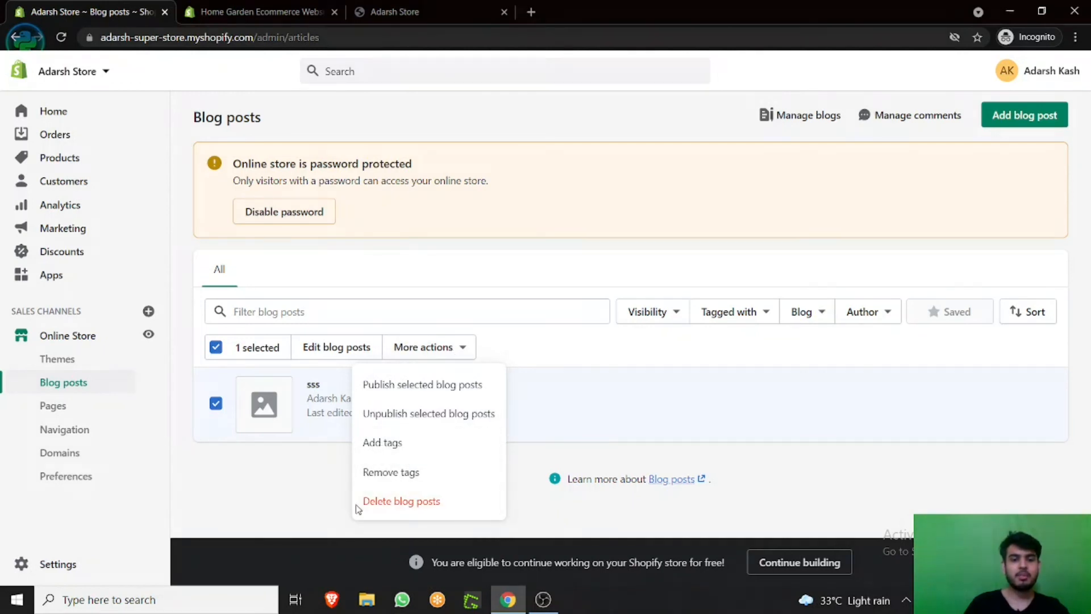
click(280, 473)
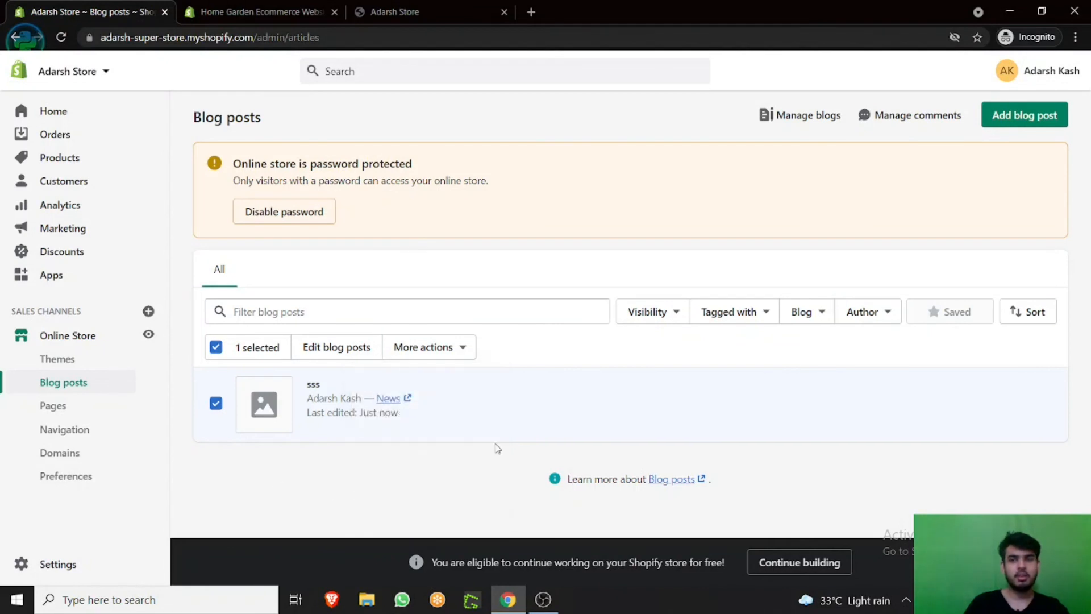